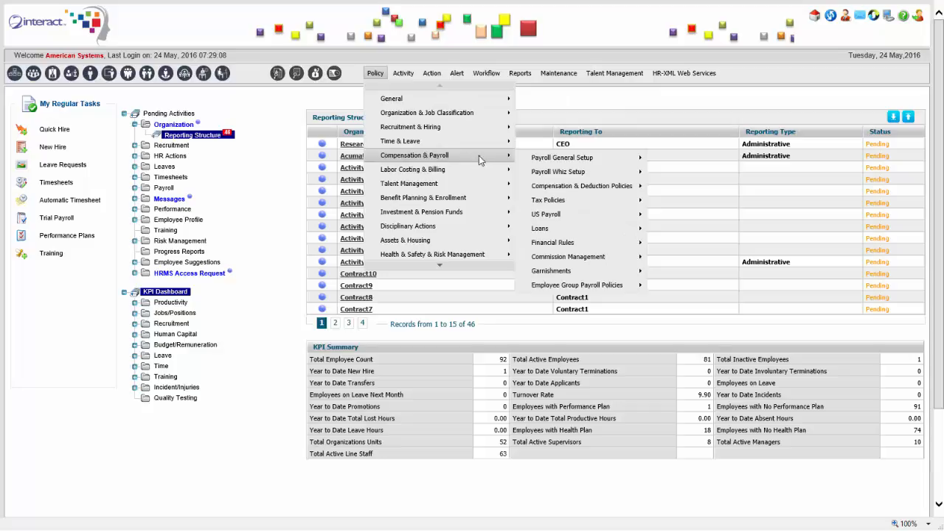
- View the Total Active Line Staff KPI as a pie chart with the 2007 slice pulled out, then close it
{"action": "mouse_move", "coordinate": [602, 190]}
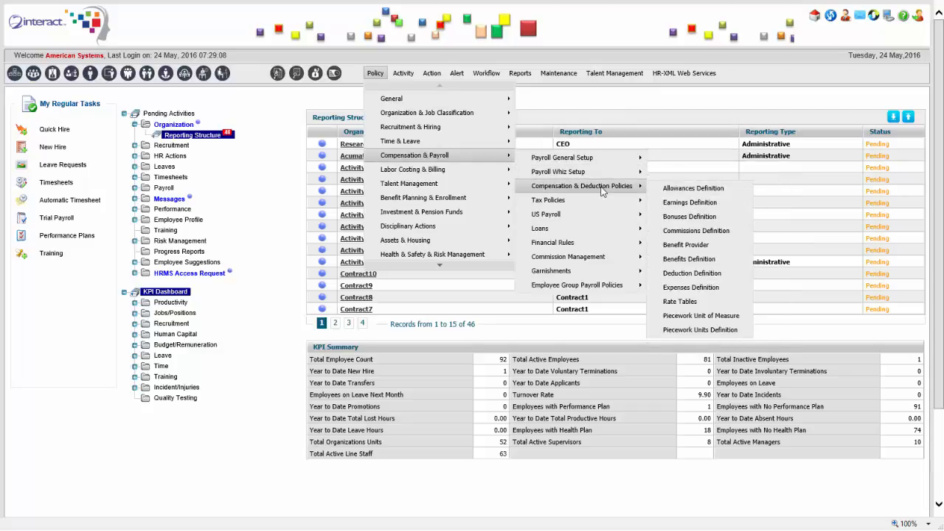
{"action": "mouse_move", "coordinate": [577, 201]}
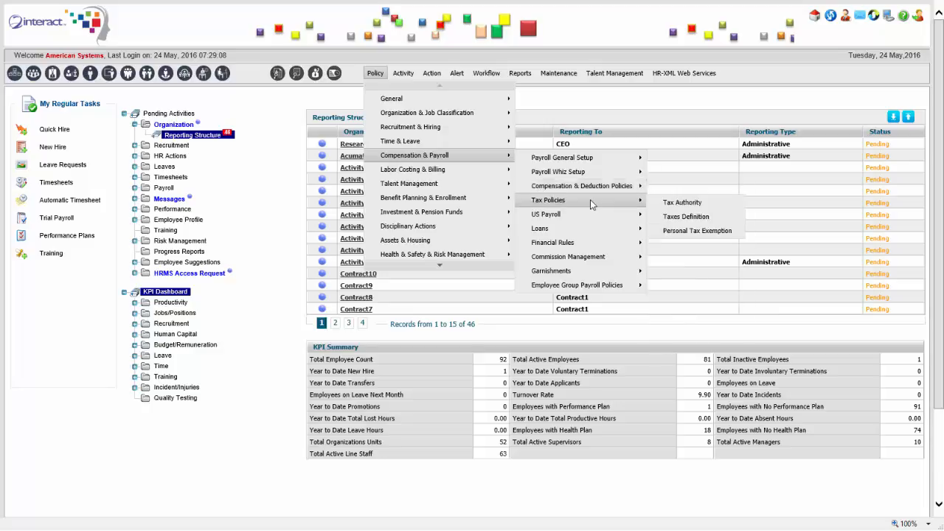
{"action": "mouse_move", "coordinate": [472, 186]}
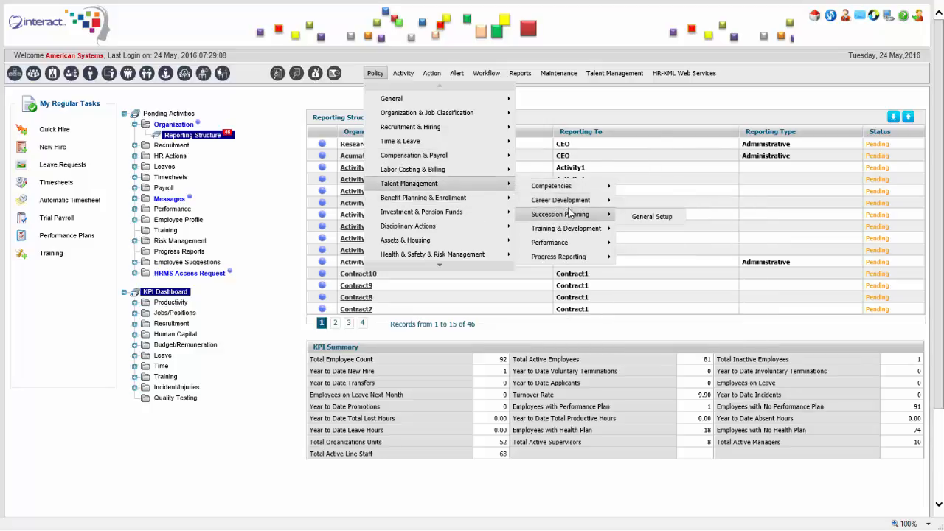
{"action": "mouse_move", "coordinate": [575, 230]}
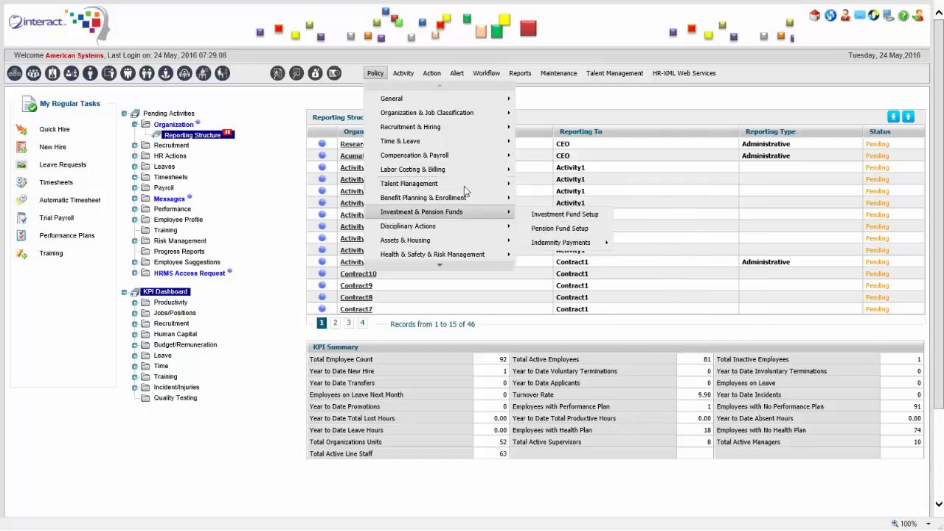
{"action": "mouse_move", "coordinate": [407, 108]}
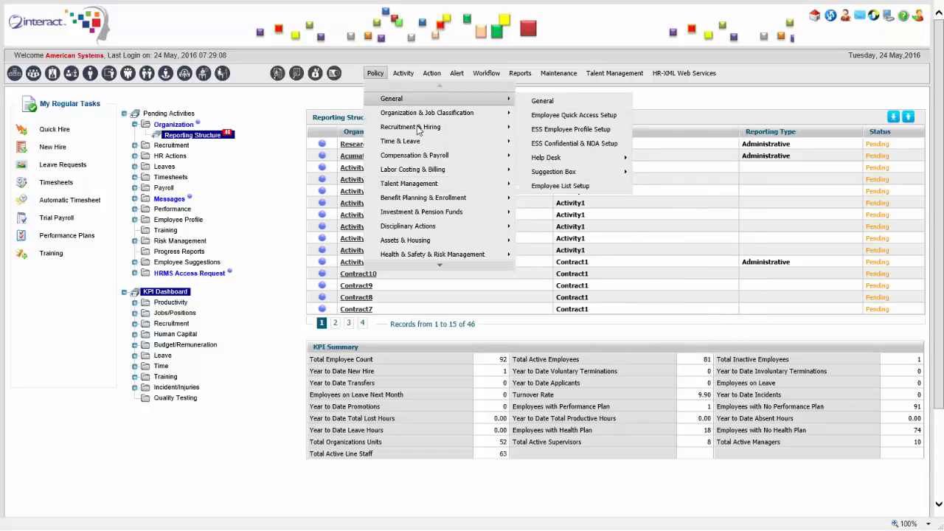
{"action": "mouse_move", "coordinate": [441, 259]}
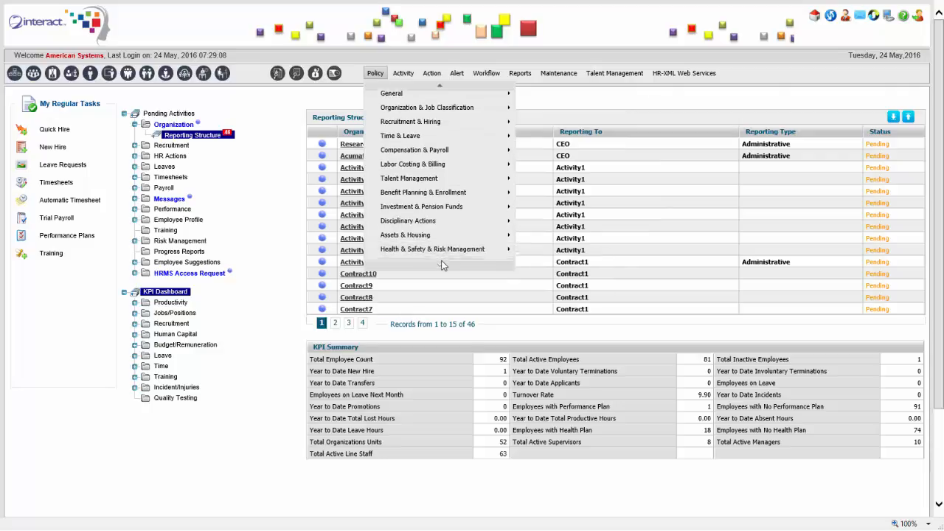
{"action": "mouse_move", "coordinate": [449, 242]}
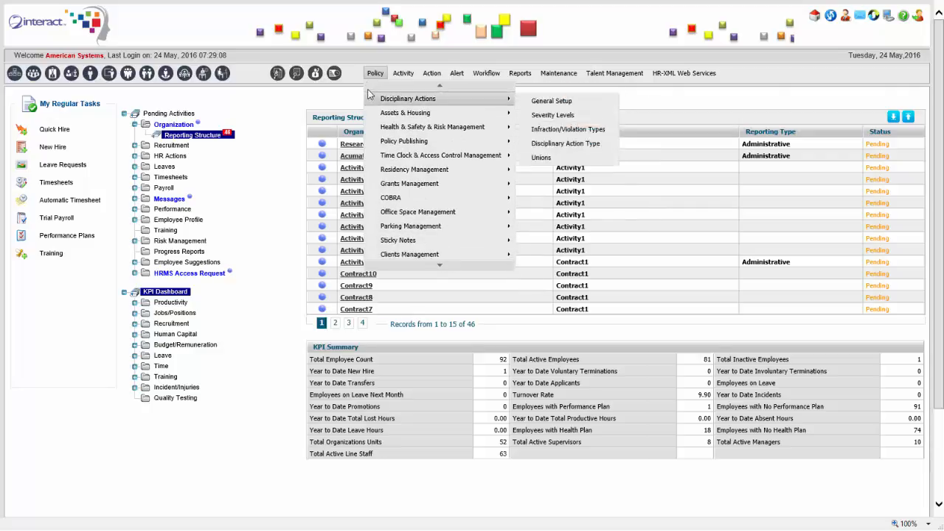
{"action": "mouse_move", "coordinate": [403, 77]}
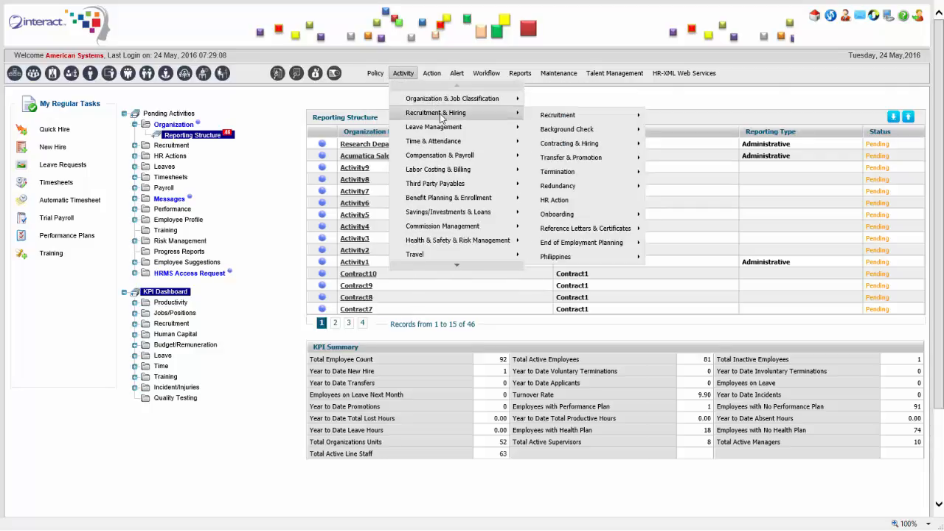
{"action": "mouse_move", "coordinate": [461, 150]}
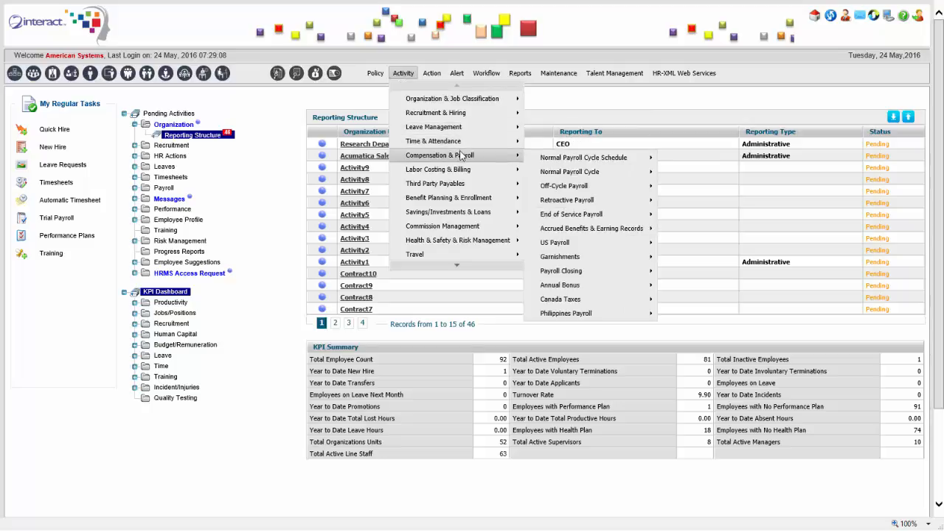
{"action": "mouse_move", "coordinate": [466, 169]}
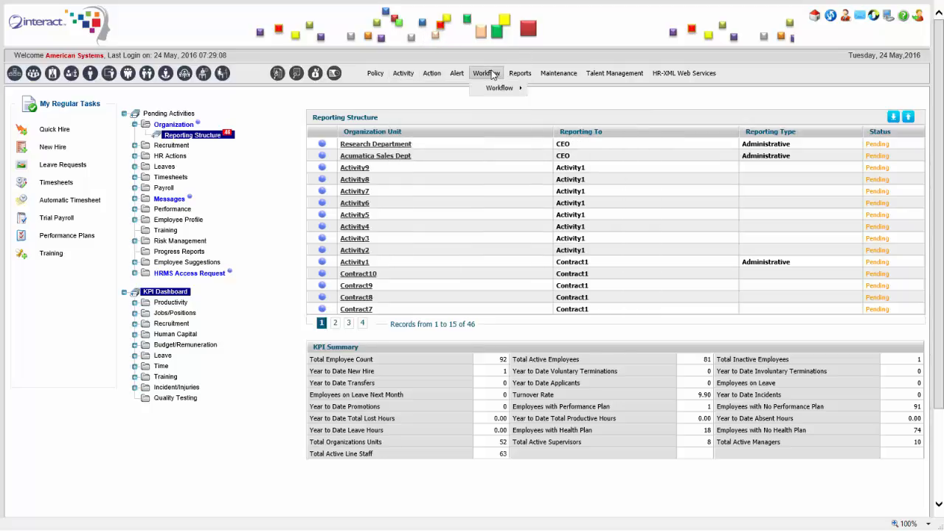
{"action": "mouse_move", "coordinate": [527, 76]}
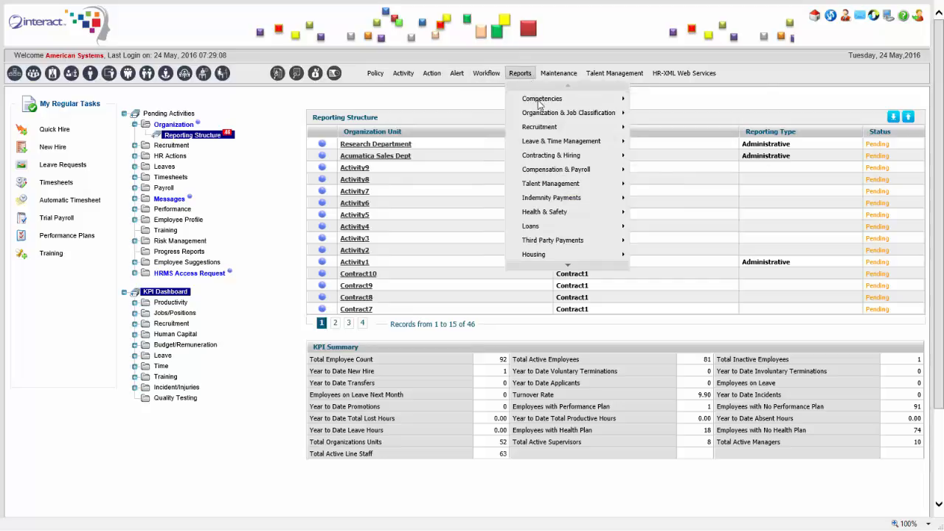
{"action": "mouse_move", "coordinate": [540, 105]}
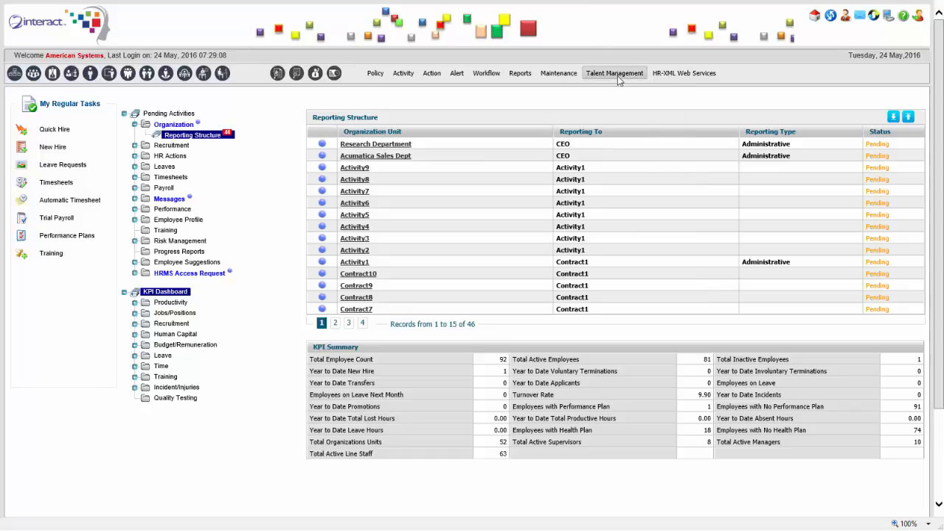
{"action": "mouse_move", "coordinate": [620, 74]}
{"action": "mouse_move", "coordinate": [633, 136]}
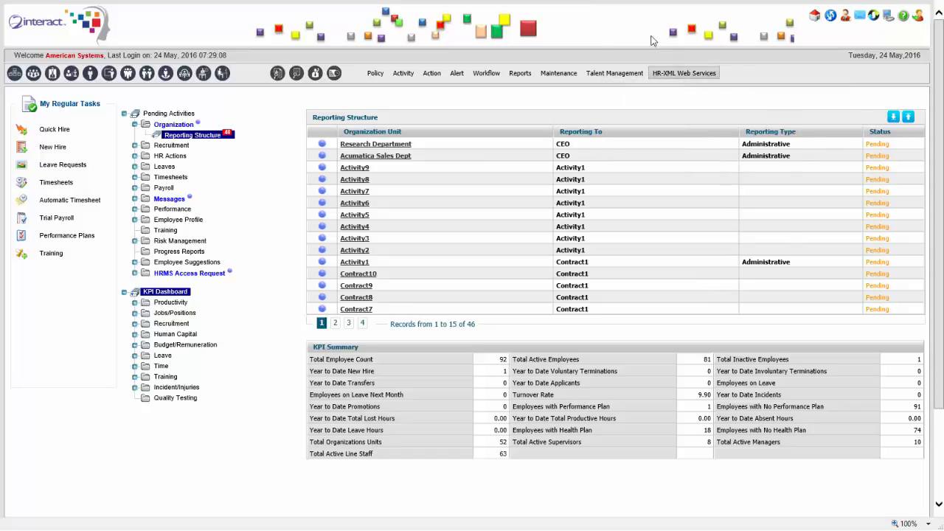
{"action": "mouse_move", "coordinate": [663, 74]}
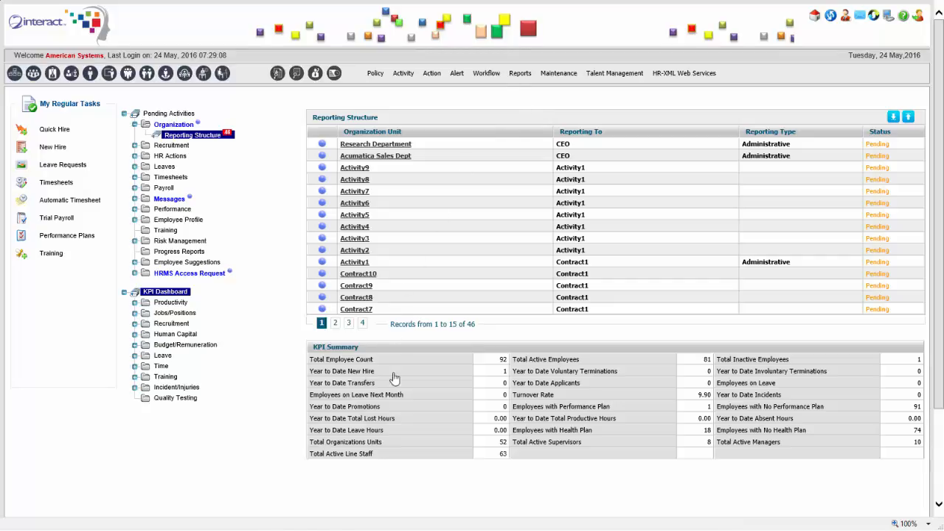
{"action": "left_click", "coordinate": [405, 451]}
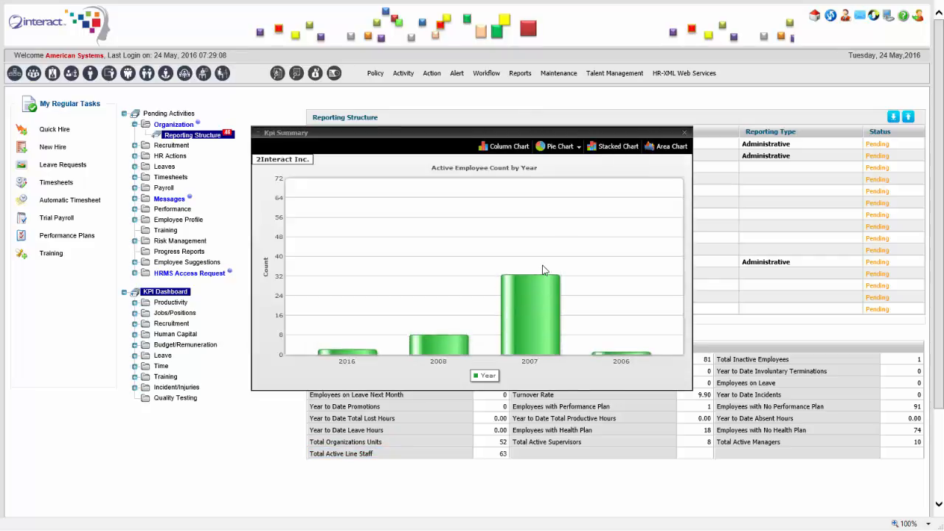
{"action": "left_click", "coordinate": [563, 149]}
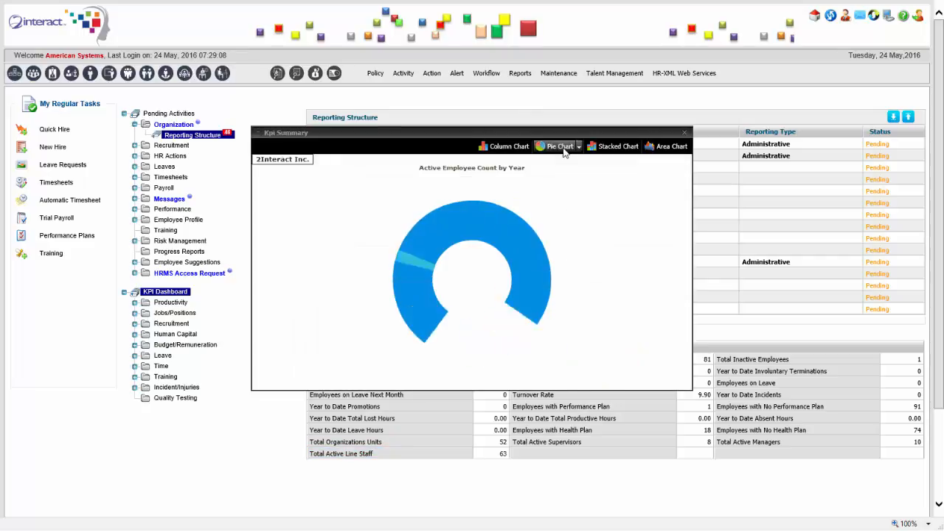
{"action": "left_click", "coordinate": [429, 247]}
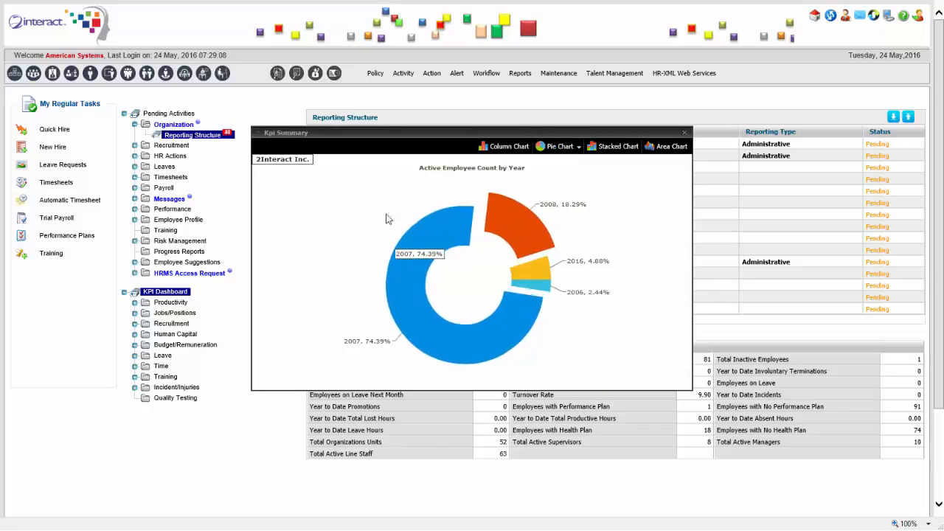
{"action": "left_click", "coordinate": [686, 132]}
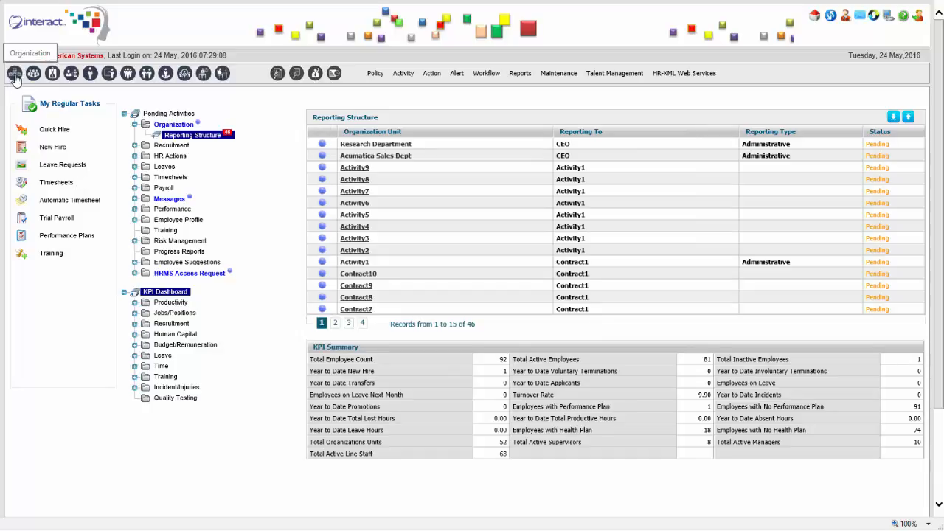
- Start a new organization unit named Acumatica Research Dept and assign its head/director
{"action": "left_click", "coordinate": [46, 37]}
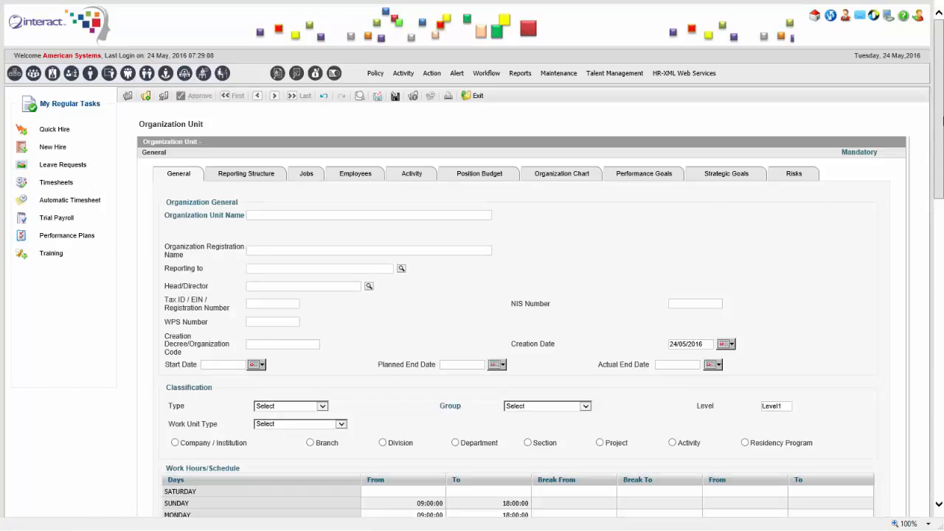
{"action": "scroll", "coordinate": [941, 139], "scroll_direction": "down", "scroll_amount": 1}
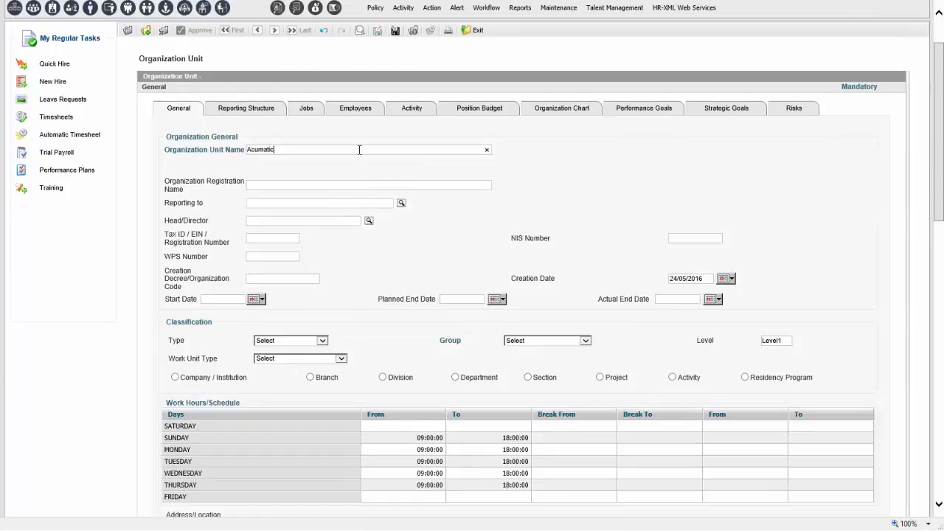
{"action": "type", "text": "Research Dept"}
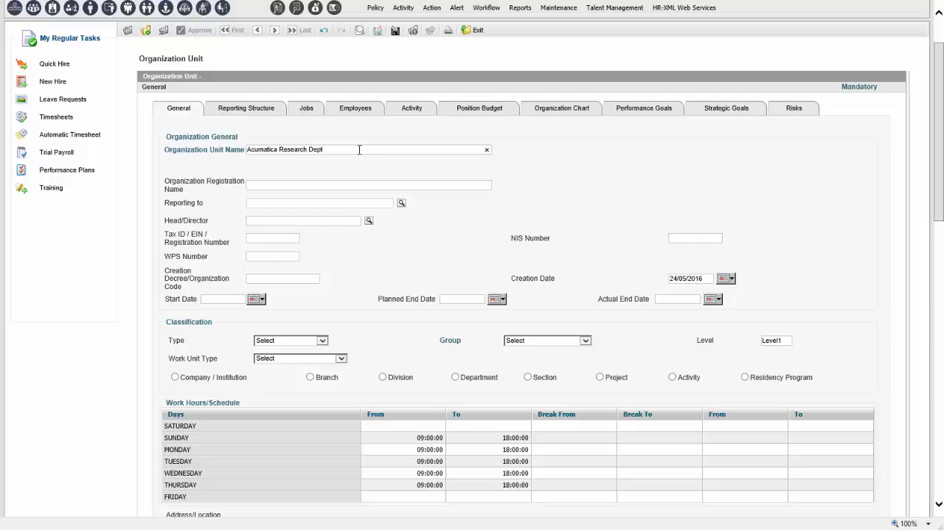
{"action": "left_click", "coordinate": [369, 221]}
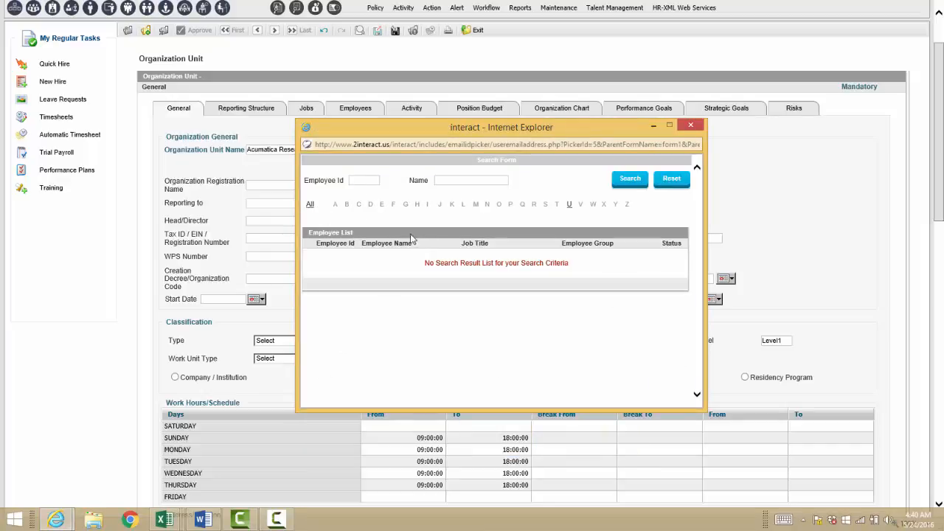
{"action": "left_click", "coordinate": [393, 256]}
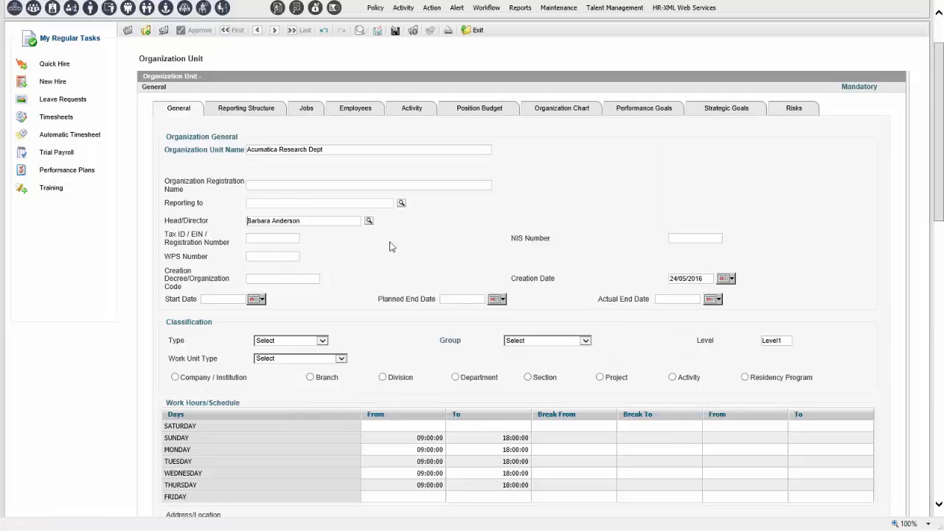
- Set CEO as the organization the unit reports to
{"action": "left_click", "coordinate": [401, 203]}
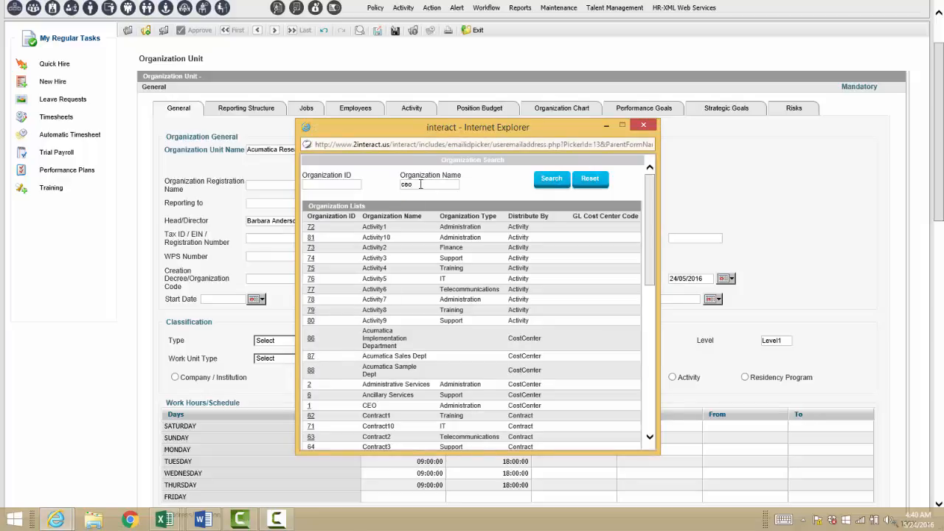
{"action": "key", "text": "Return"}
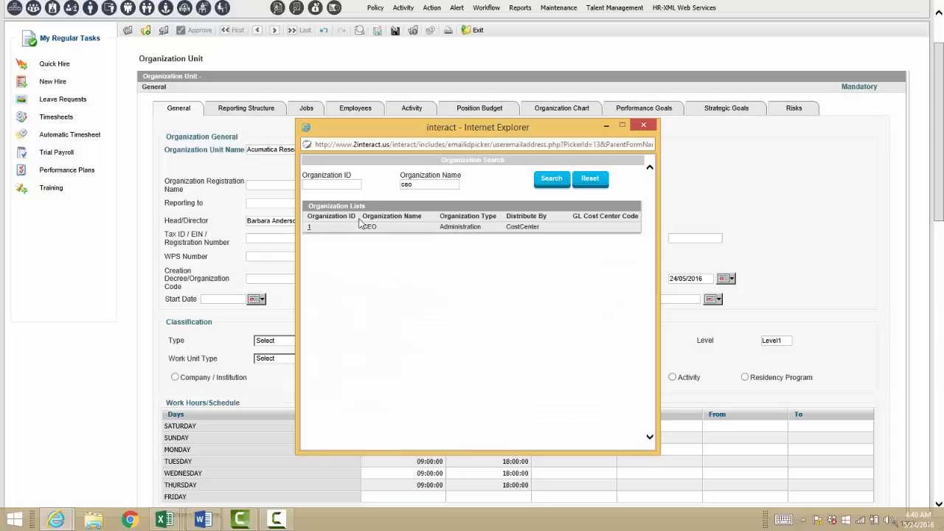
{"action": "left_click", "coordinate": [311, 229]}
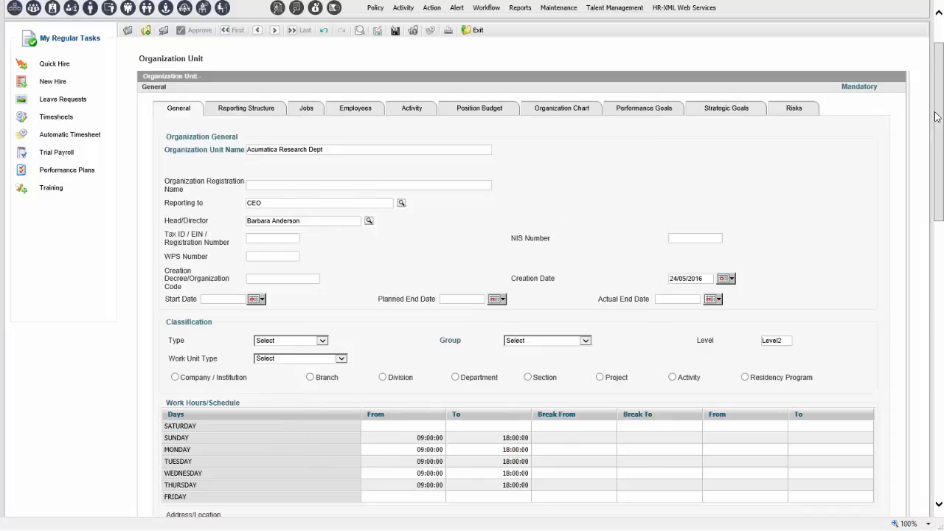
- Set the unit's functional currency to ZAR / South Africa Rand
{"action": "scroll", "coordinate": [941, 120], "scroll_direction": "down", "scroll_amount": 3}
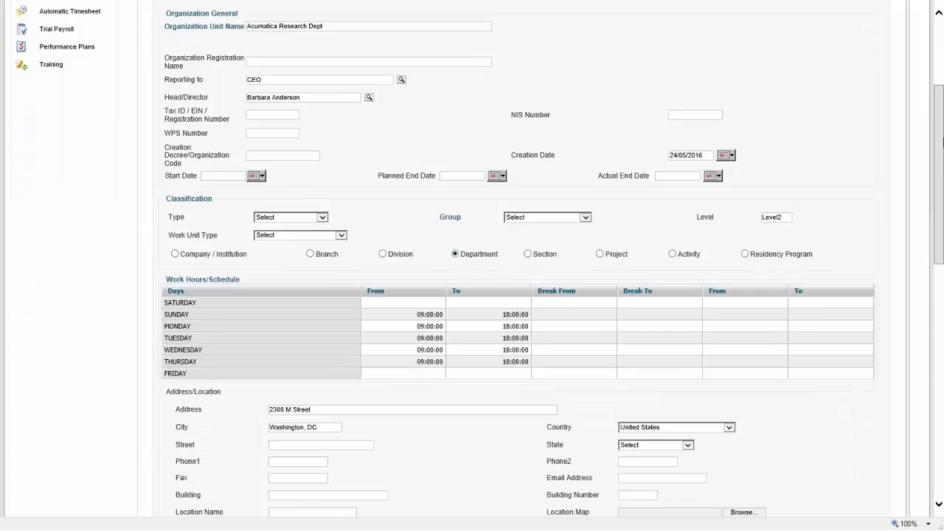
{"action": "left_click_drag", "start_coordinate": [942, 142], "coordinate": [908, 240]}
{"action": "left_click", "coordinate": [761, 323]}
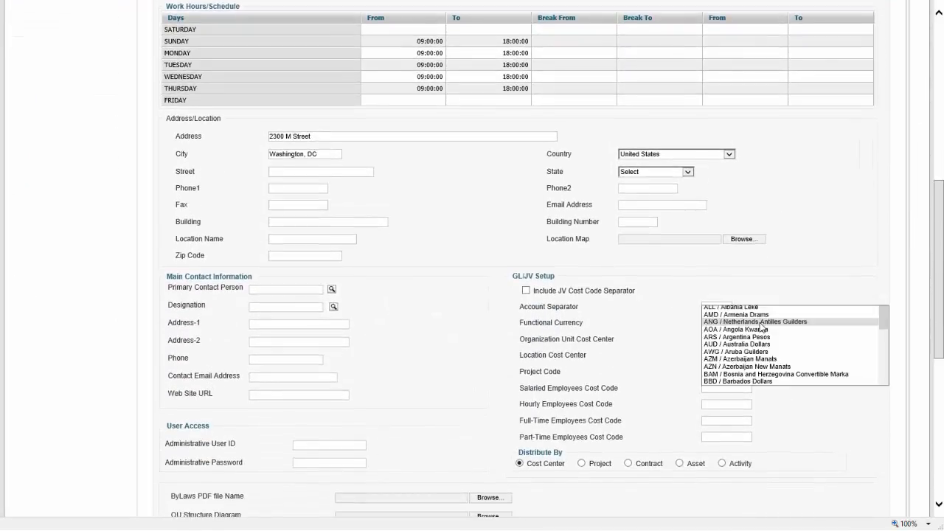
{"action": "key", "text": "s"}
{"action": "key", "text": "Down"}
{"action": "key", "text": "Down"}
{"action": "key", "text": "Down"}
{"action": "key", "text": "Down"}
{"action": "key", "text": "Down"}
{"action": "key", "text": "Down"}
{"action": "key", "text": "Down"}
{"action": "key", "text": "Down"}
{"action": "key", "text": "Down"}
{"action": "key", "text": "Down"}
{"action": "key", "text": "Down"}
{"action": "key", "text": "Down"}
{"action": "key", "text": "Down"}
{"action": "key", "text": "Down"}
{"action": "key", "text": "Down"}
{"action": "key", "text": "Down"}
{"action": "key", "text": "Down"}
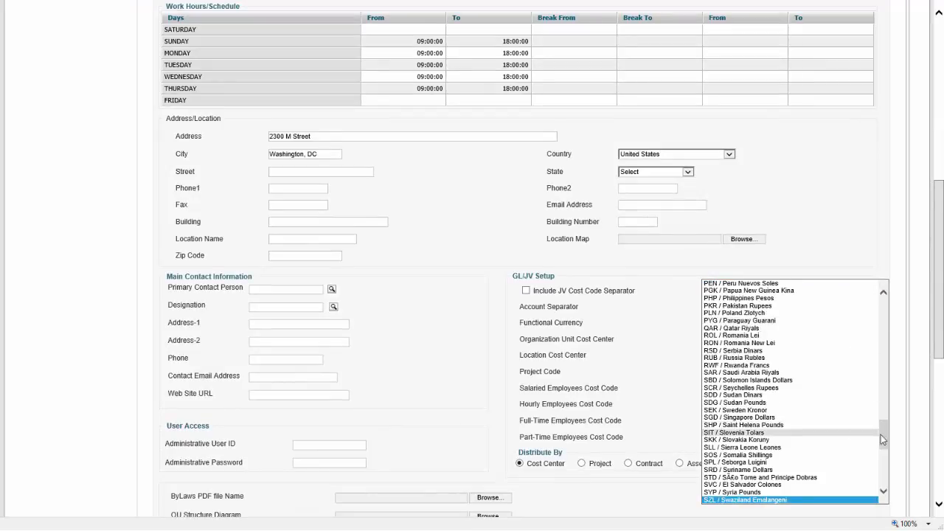
{"action": "left_click_drag", "start_coordinate": [884, 432], "coordinate": [885, 472]}
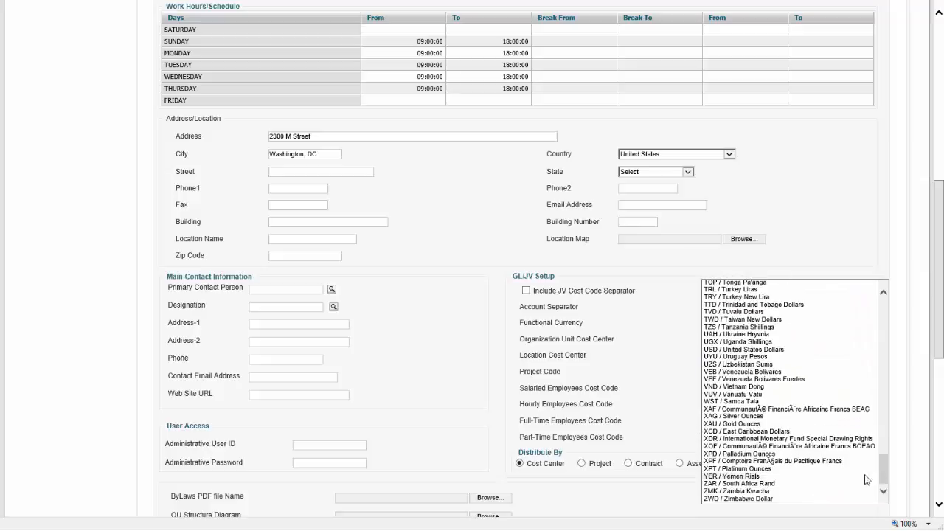
{"action": "left_click", "coordinate": [831, 483]}
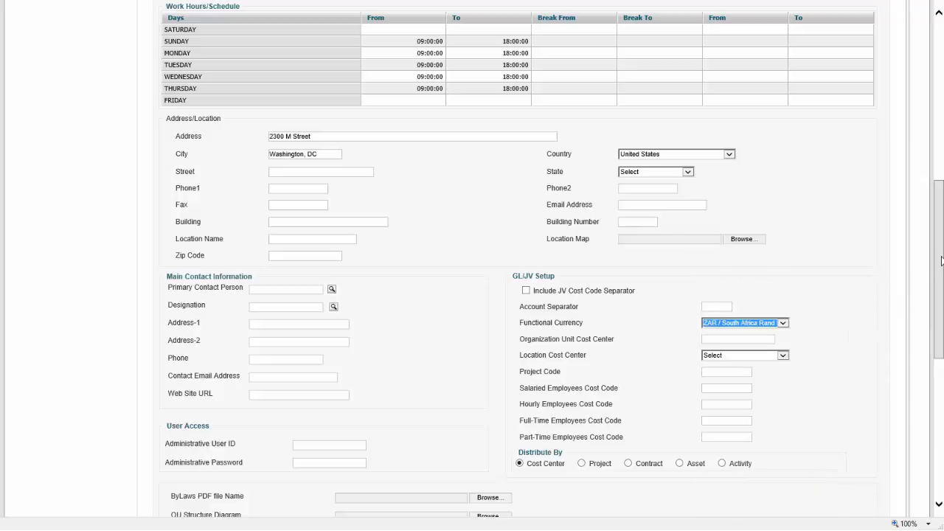
- Tick Include in Organization Chart and return to the top of the form
{"action": "left_click_drag", "start_coordinate": [941, 261], "coordinate": [941, 351]}
{"action": "left_click", "coordinate": [509, 291]}
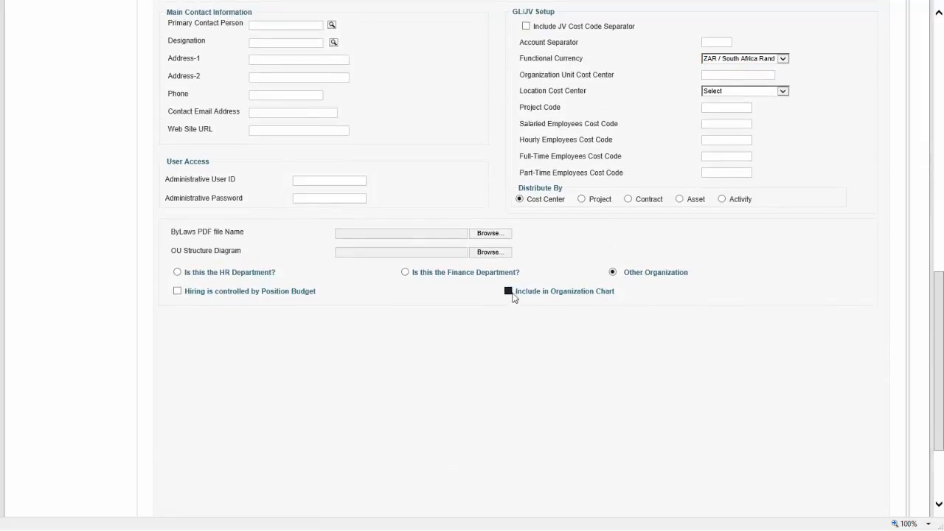
{"action": "left_click_drag", "start_coordinate": [937, 306], "coordinate": [927, 369]}
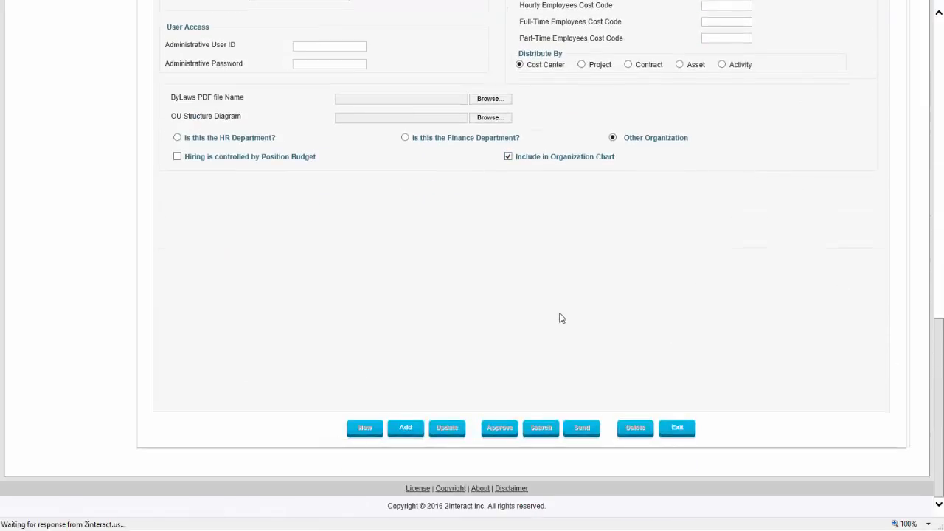
{"action": "scroll", "coordinate": [555, 275], "scroll_direction": "up", "scroll_amount": 7}
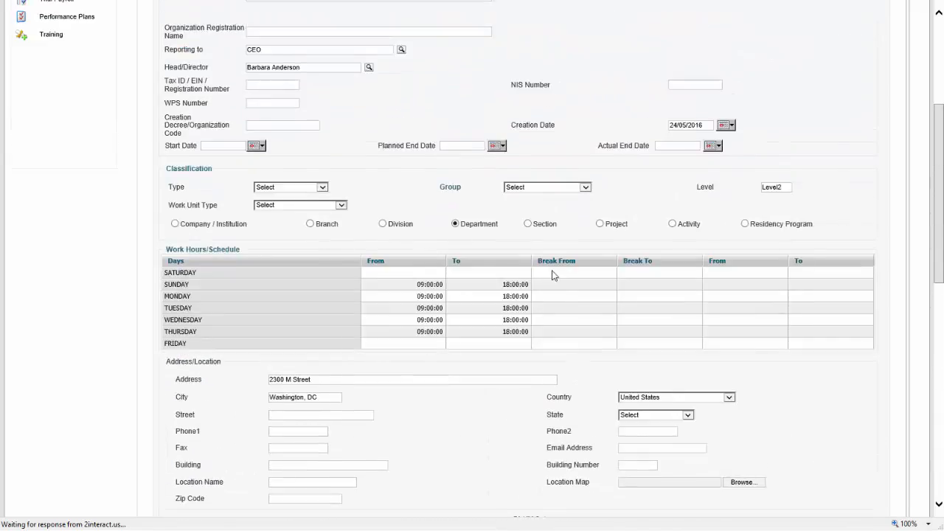
{"action": "scroll", "coordinate": [555, 275], "scroll_direction": "up", "scroll_amount": 3}
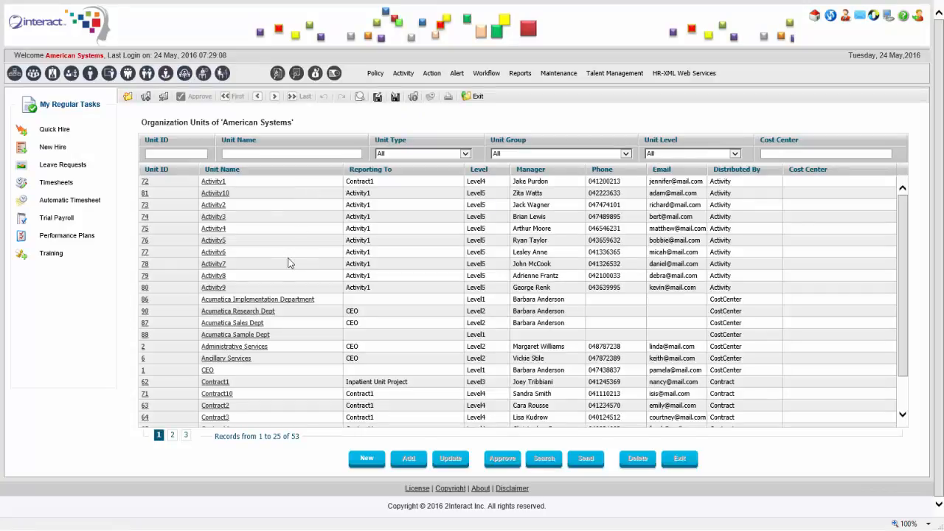
- Filter units by 'research' and reopen the Acumatica Research Dept record, unit 90
{"action": "left_click", "coordinate": [299, 156]}
{"action": "key", "text": "Return"}
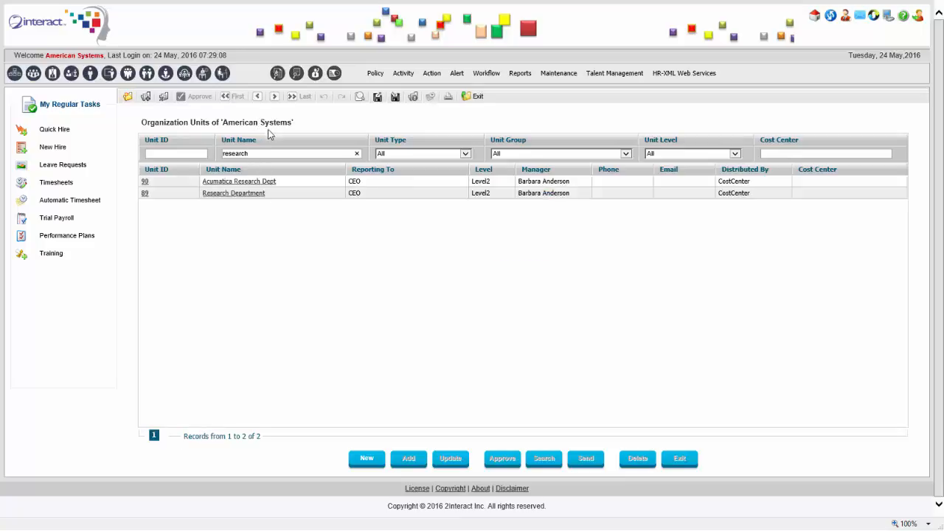
{"action": "left_click", "coordinate": [242, 183]}
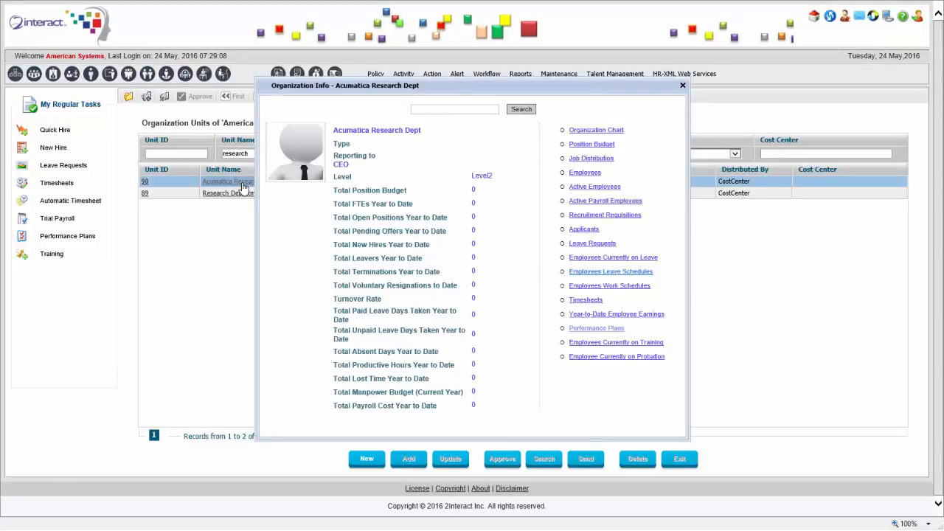
{"action": "left_click", "coordinate": [243, 183]}
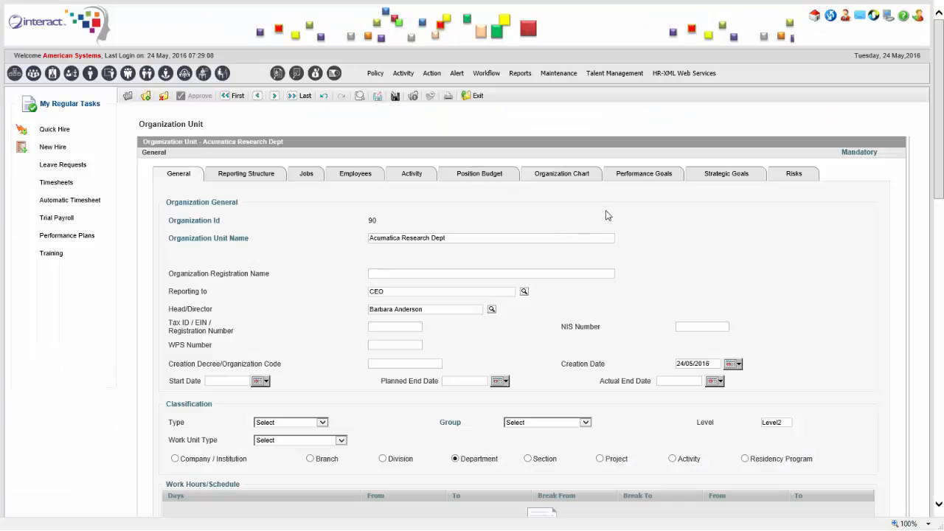
{"action": "left_click", "coordinate": [563, 177]}
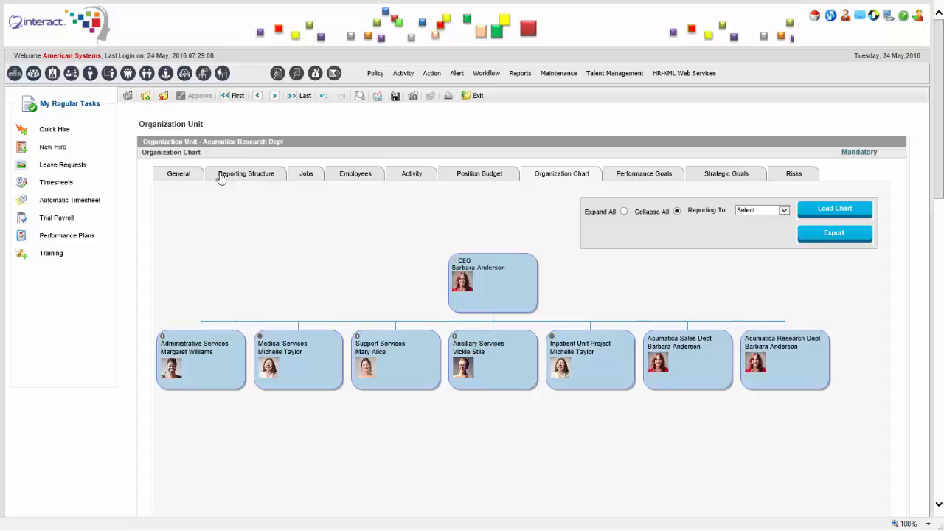
{"action": "left_click", "coordinate": [188, 173]}
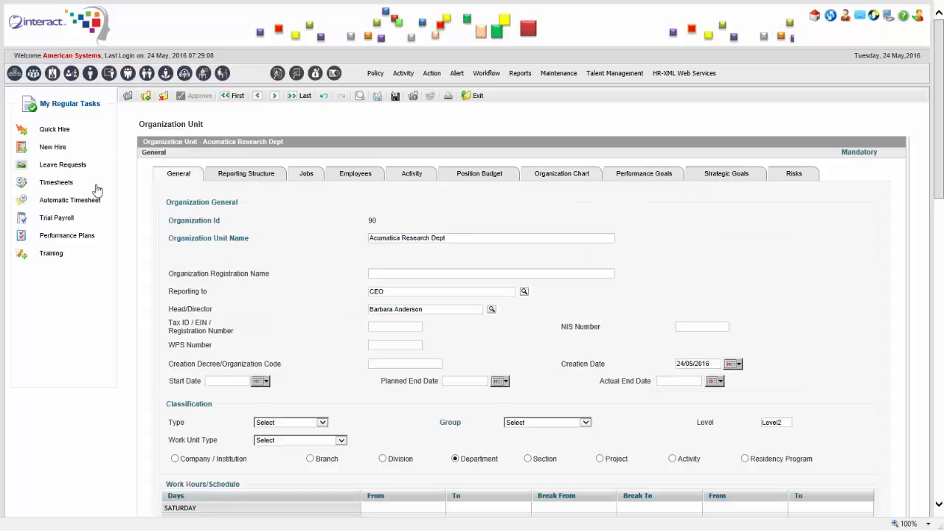
{"action": "mouse_move", "coordinate": [281, 3]}
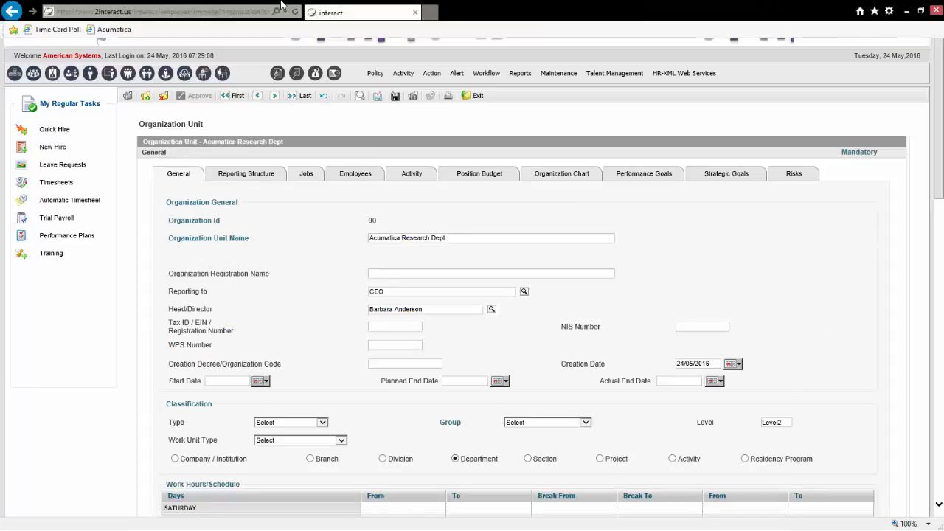
- Sign in to Acumatica in a new tab as admin with the administrator password
{"action": "left_click", "coordinate": [430, 13]}
{"action": "left_click", "coordinate": [119, 29]}
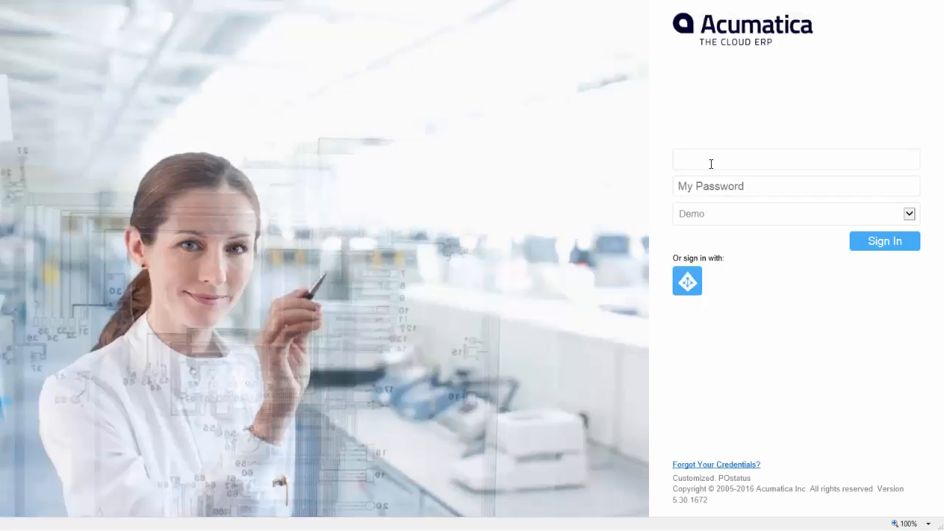
{"action": "type", "text": "admin"}
{"action": "key", "text": "Tab"}
{"action": "key", "text": "Tab"}
{"action": "left_click", "coordinate": [711, 183]}
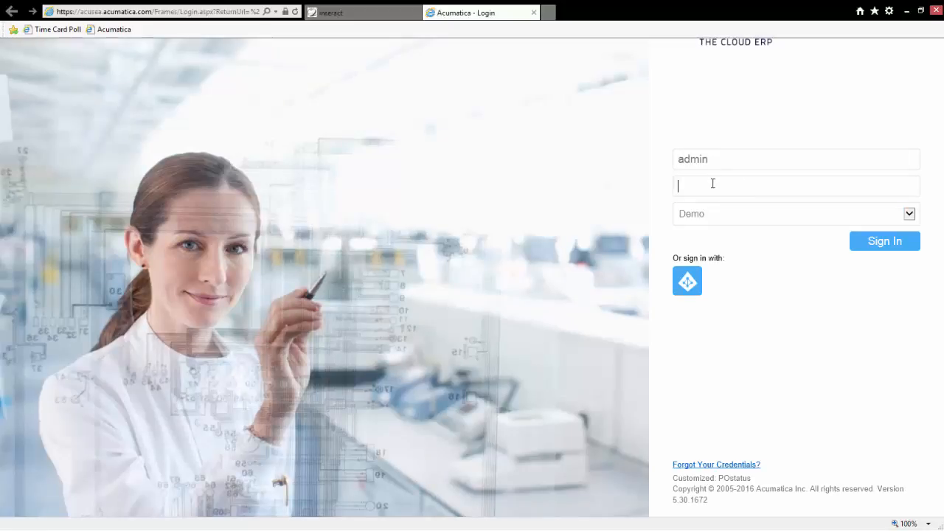
{"action": "type", "text": "123"}
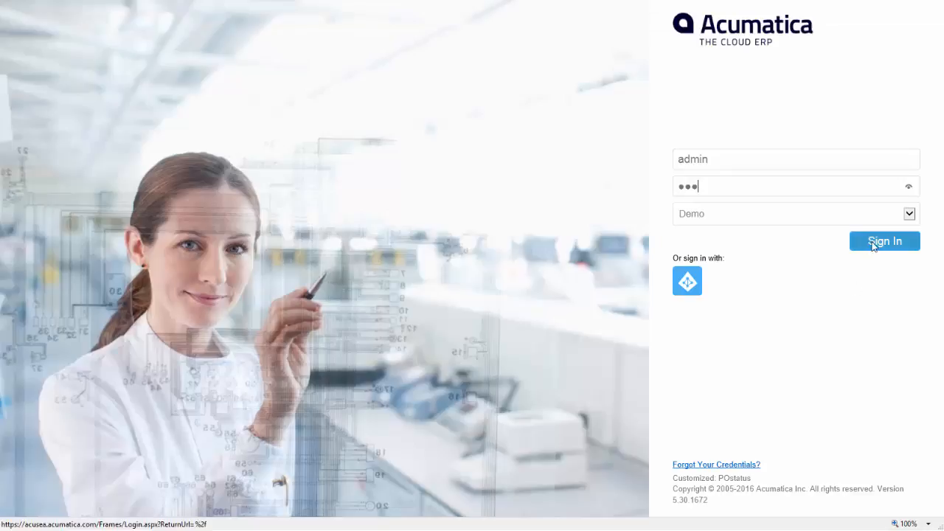
{"action": "left_click", "coordinate": [882, 241]}
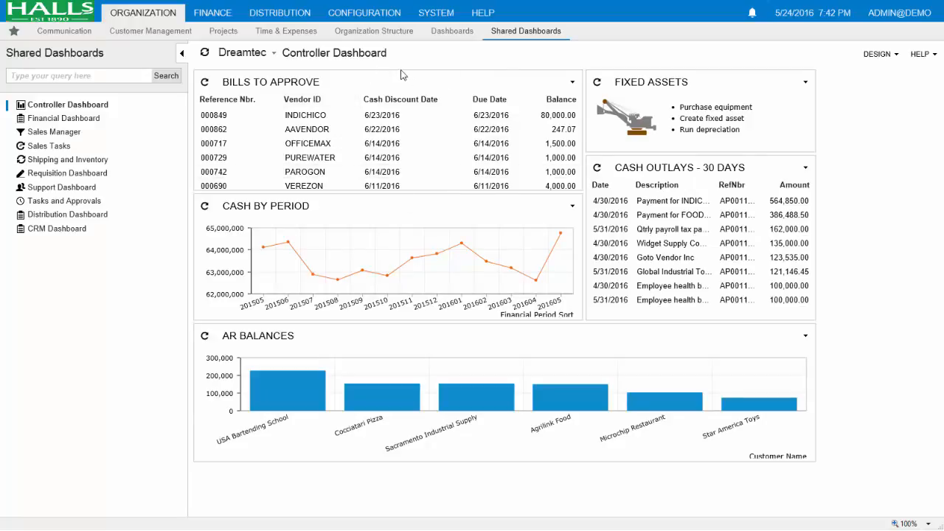
- Open Organization Structure > Departments in Acumatica
{"action": "left_click", "coordinate": [377, 34]}
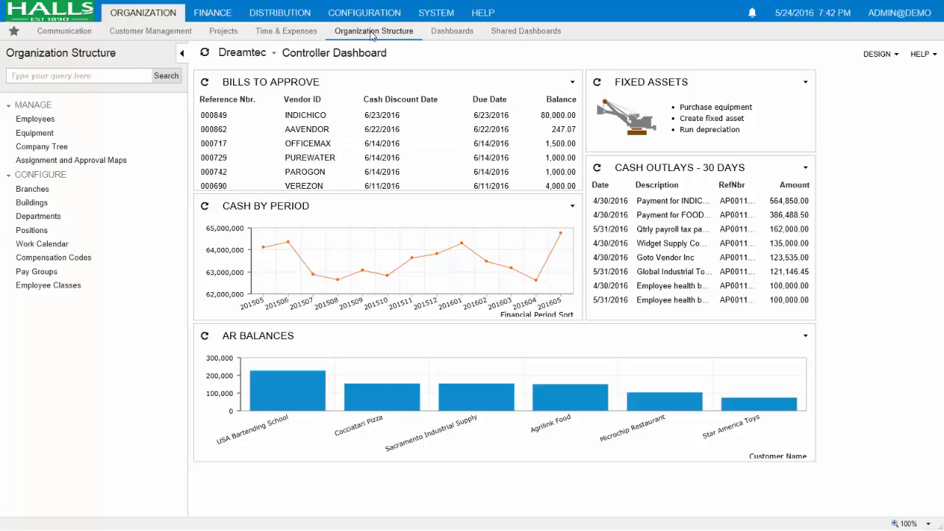
{"action": "left_click", "coordinate": [36, 217]}
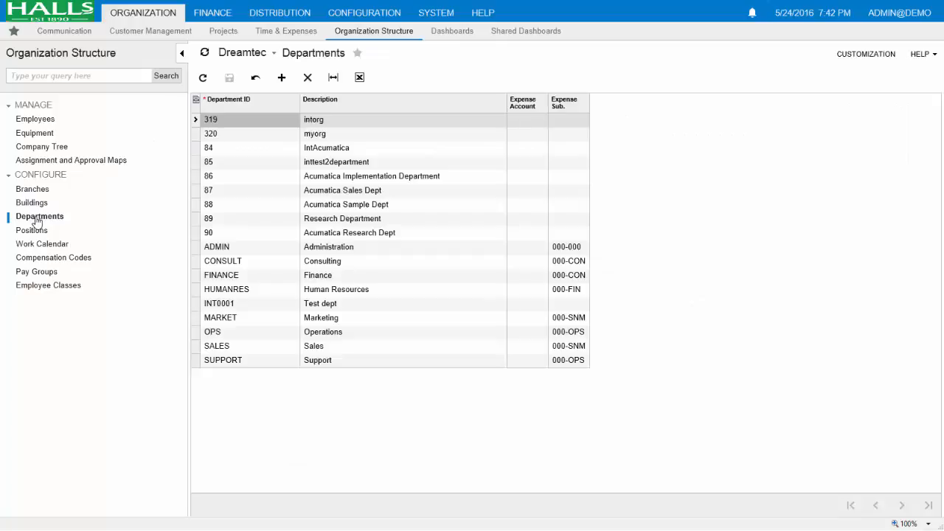
- Check department 90, Acumatica Research Dept, against the 2interact tab, then go to Employees
{"action": "left_click", "coordinate": [332, 234]}
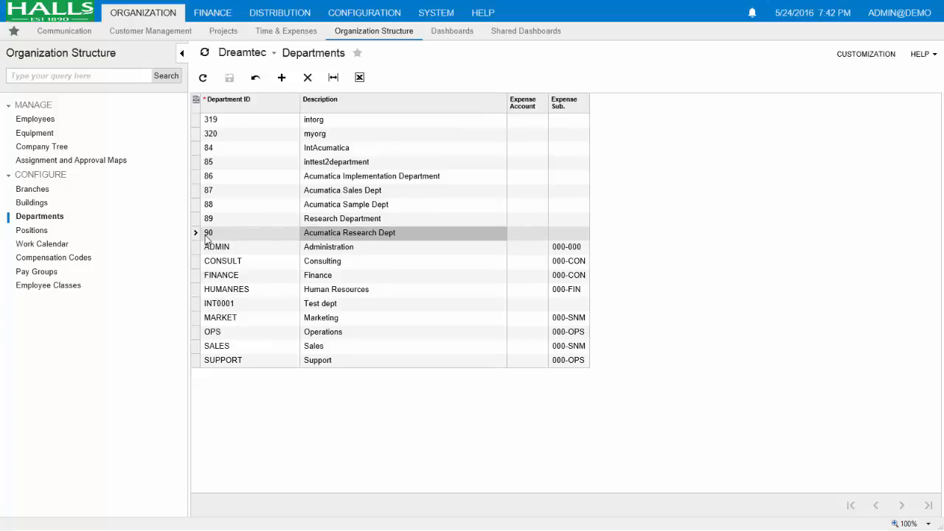
{"action": "mouse_move", "coordinate": [164, 4]}
{"action": "left_click", "coordinate": [344, 14]}
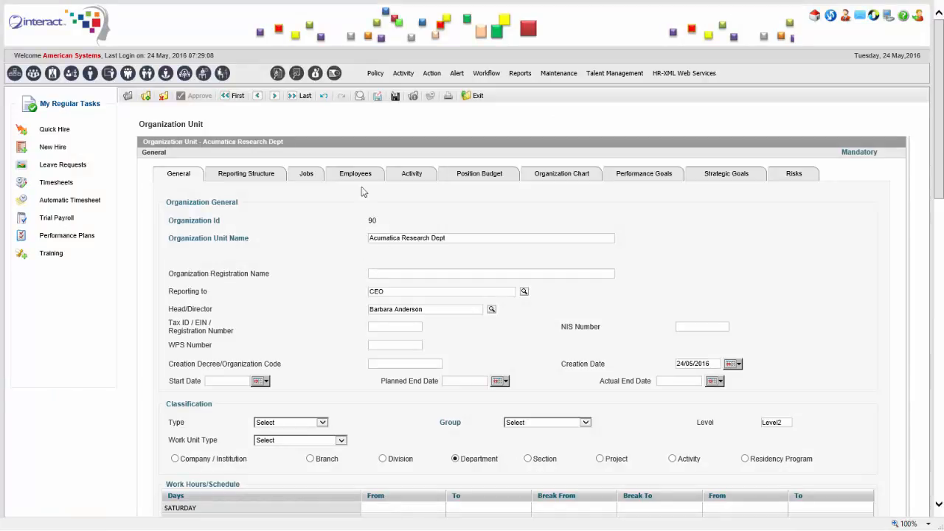
{"action": "mouse_move", "coordinate": [392, 4]}
{"action": "left_click", "coordinate": [461, 14]}
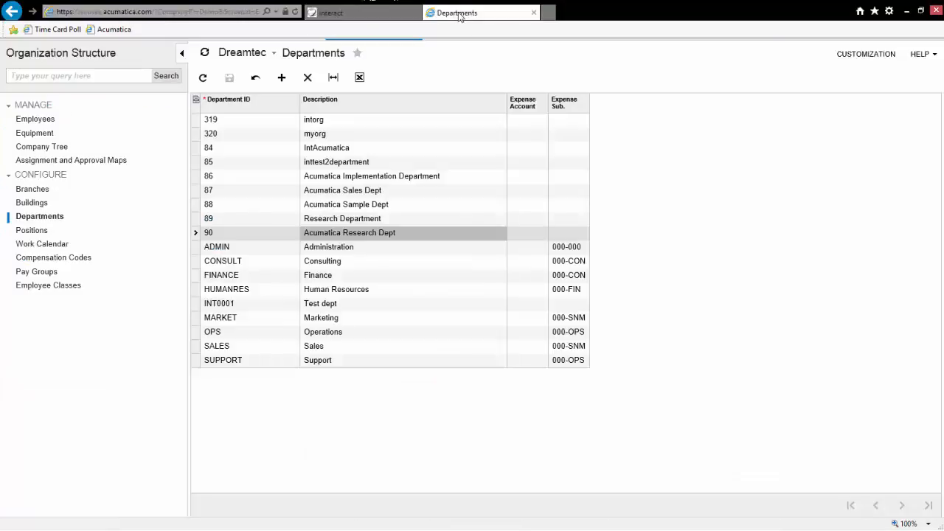
{"action": "left_click", "coordinate": [32, 120]}
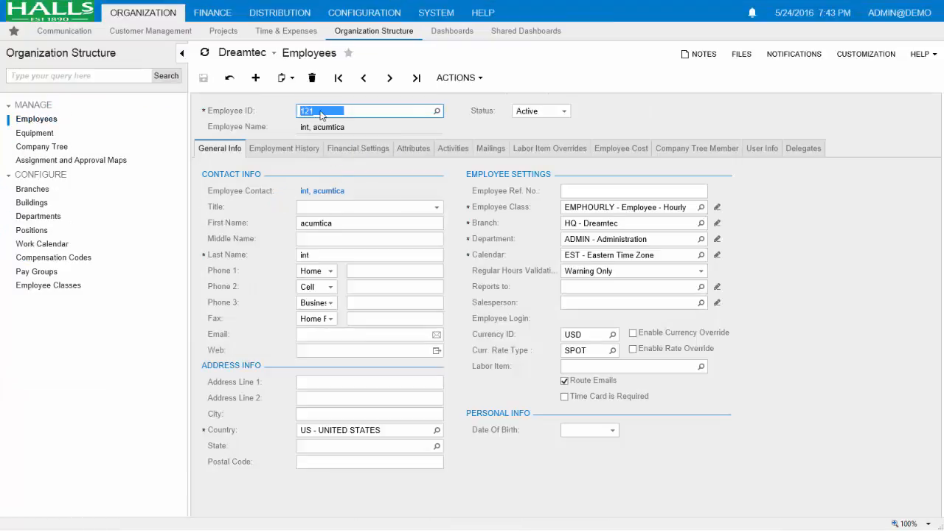
- Page through five Acumatica employee records, step back to employee 125, and return to 2interact
{"action": "left_click", "coordinate": [391, 78]}
{"action": "left_click", "coordinate": [391, 79]}
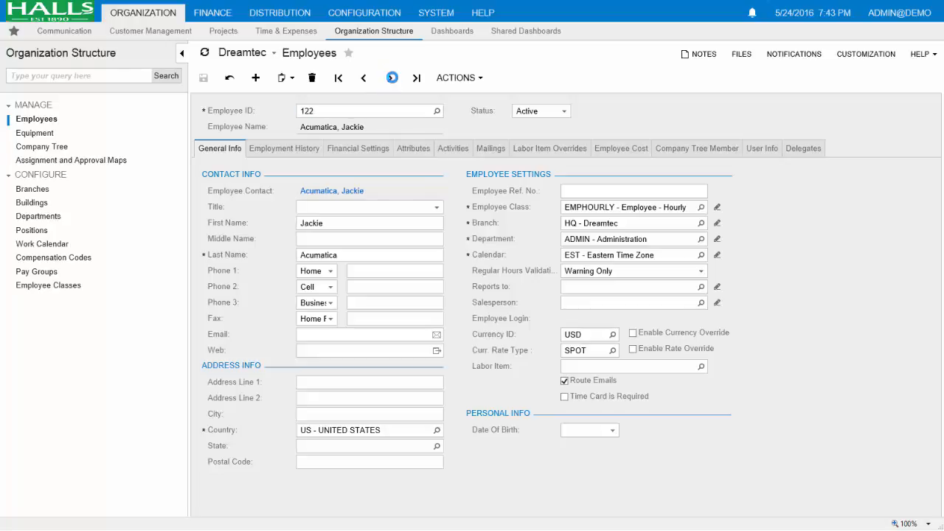
{"action": "left_click", "coordinate": [392, 78]}
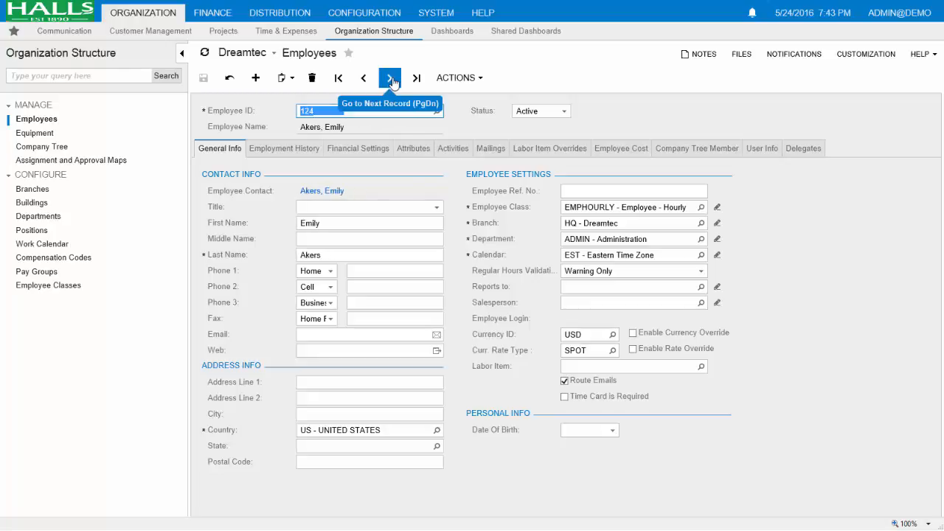
{"action": "left_click", "coordinate": [392, 78]}
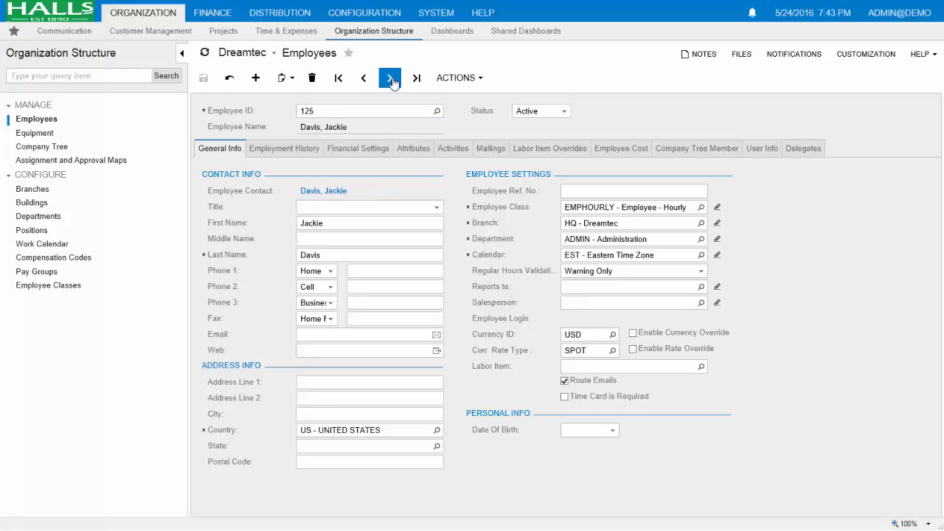
{"action": "left_click", "coordinate": [391, 78]}
{"action": "left_click", "coordinate": [363, 78]}
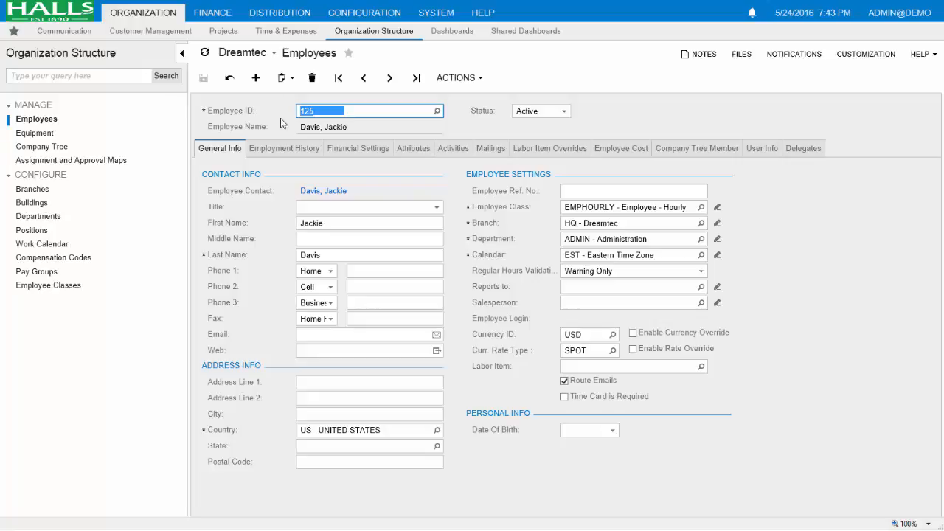
{"action": "mouse_move", "coordinate": [287, 2]}
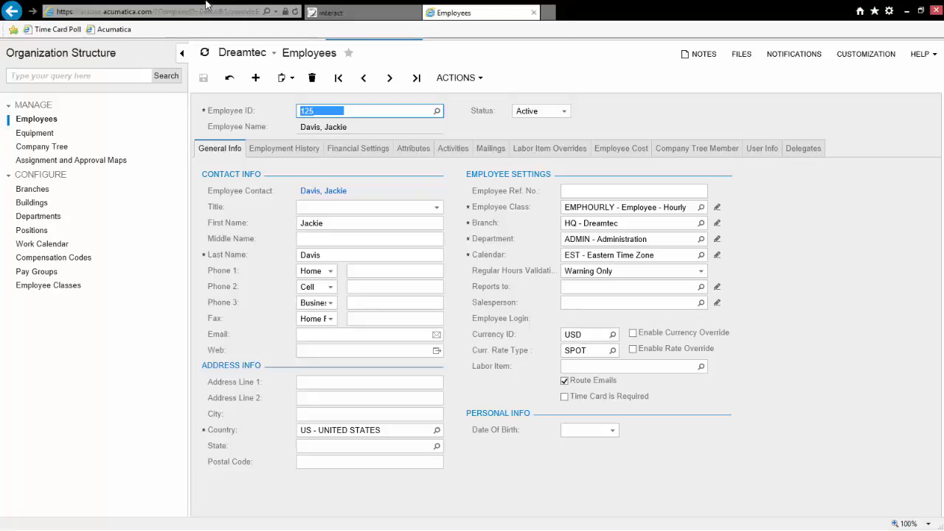
{"action": "left_click", "coordinate": [362, 12]}
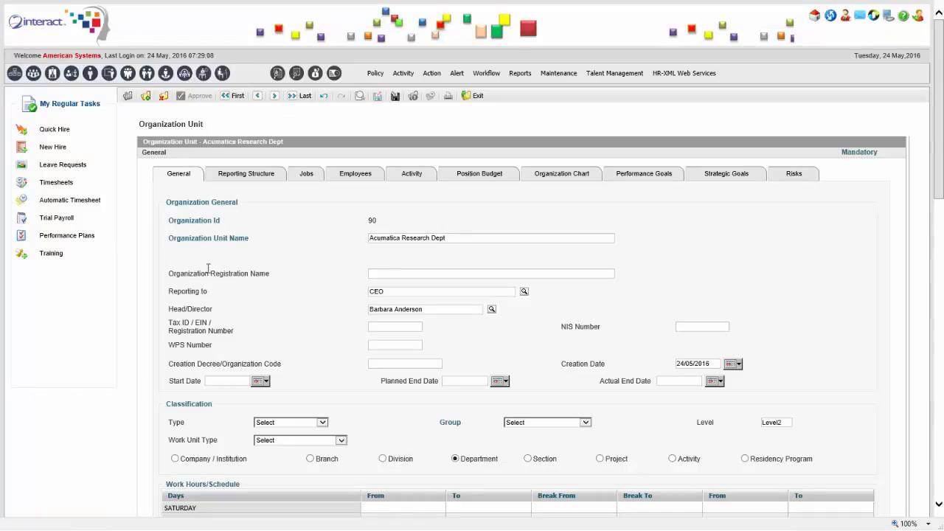
- Start a quick hire and set the employee group to Administration Staff
{"action": "left_click", "coordinate": [55, 130]}
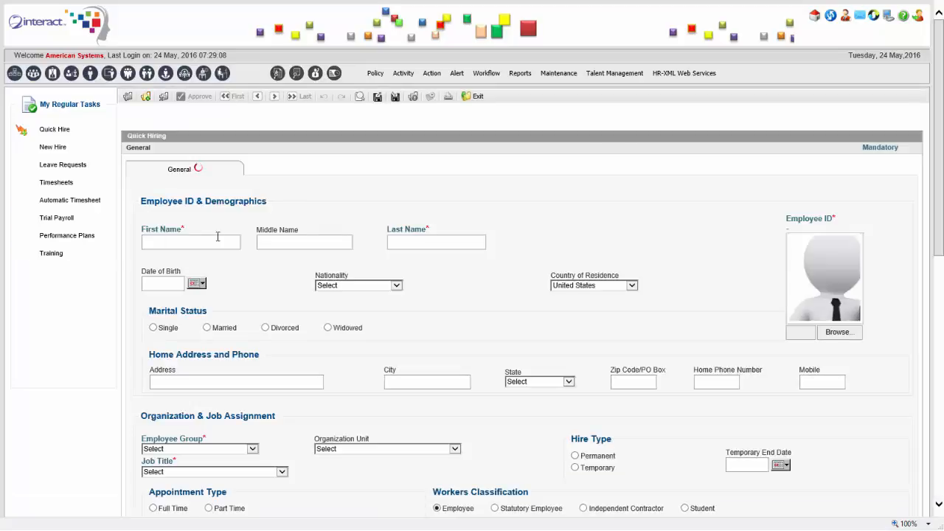
{"action": "scroll", "coordinate": [871, 158], "scroll_direction": "down", "scroll_amount": 3}
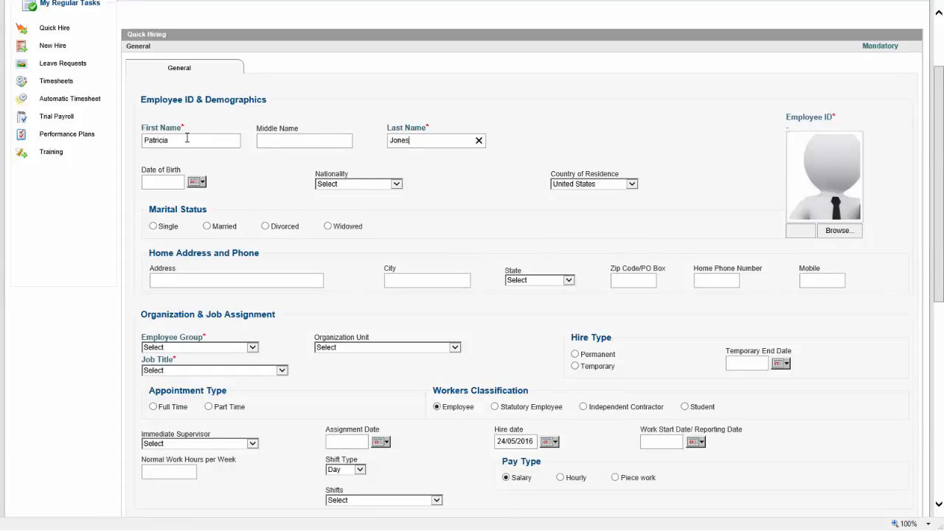
{"action": "left_click", "coordinate": [240, 347]}
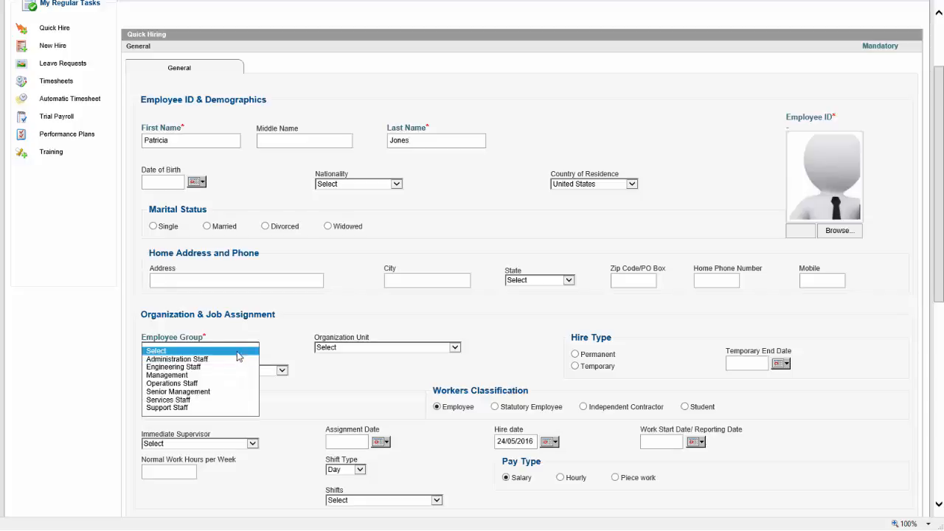
{"action": "left_click", "coordinate": [233, 360]}
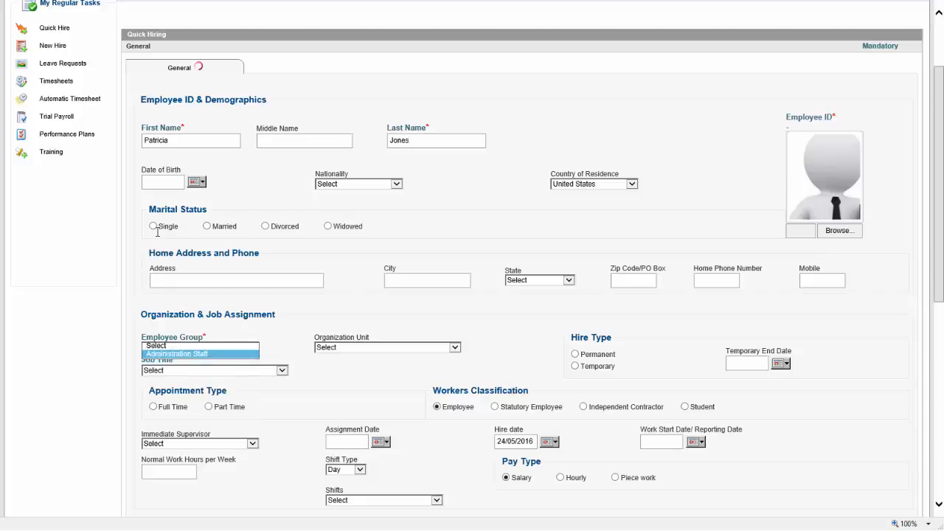
- Set the date of birth to 03/05/1977
{"action": "left_click", "coordinate": [195, 181]}
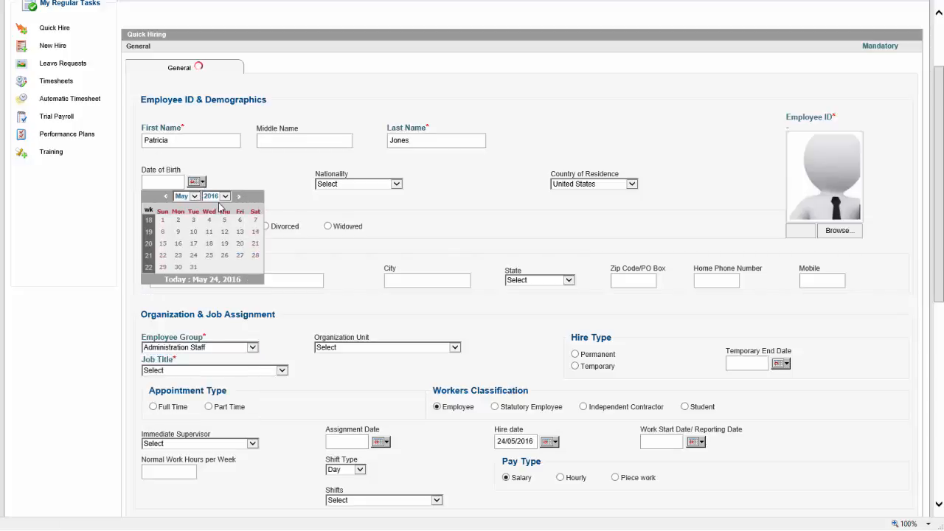
{"action": "left_click", "coordinate": [221, 196]}
{"action": "left_click", "coordinate": [222, 198]}
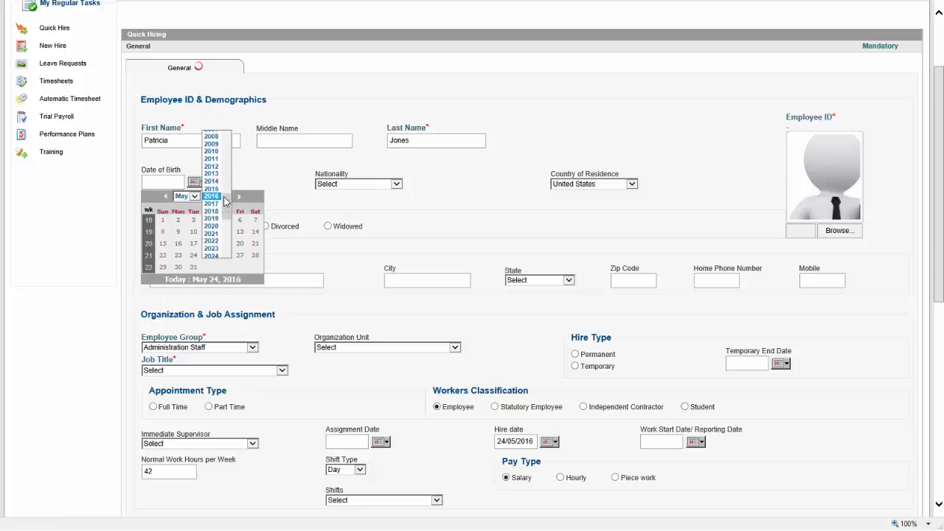
{"action": "scroll", "coordinate": [226, 117], "scroll_direction": "up", "scroll_amount": 10}
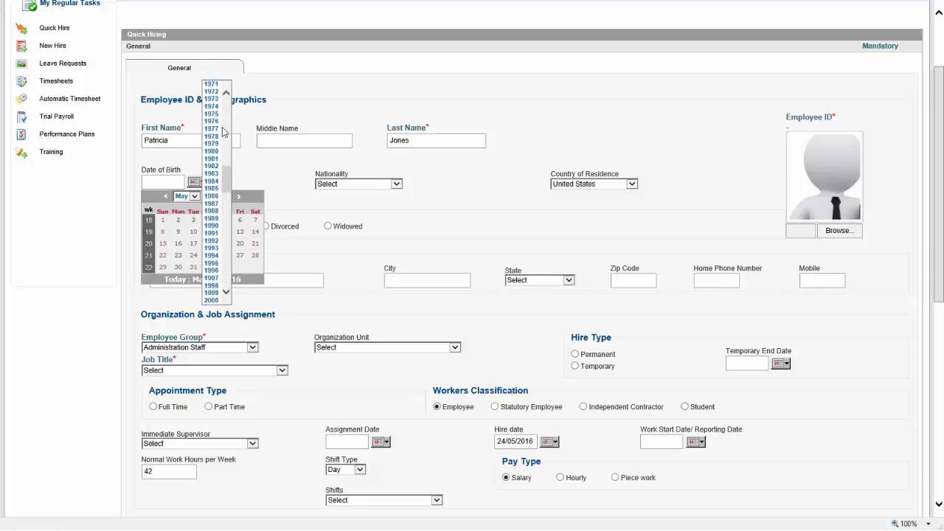
{"action": "left_click", "coordinate": [221, 128]}
{"action": "left_click", "coordinate": [192, 220]}
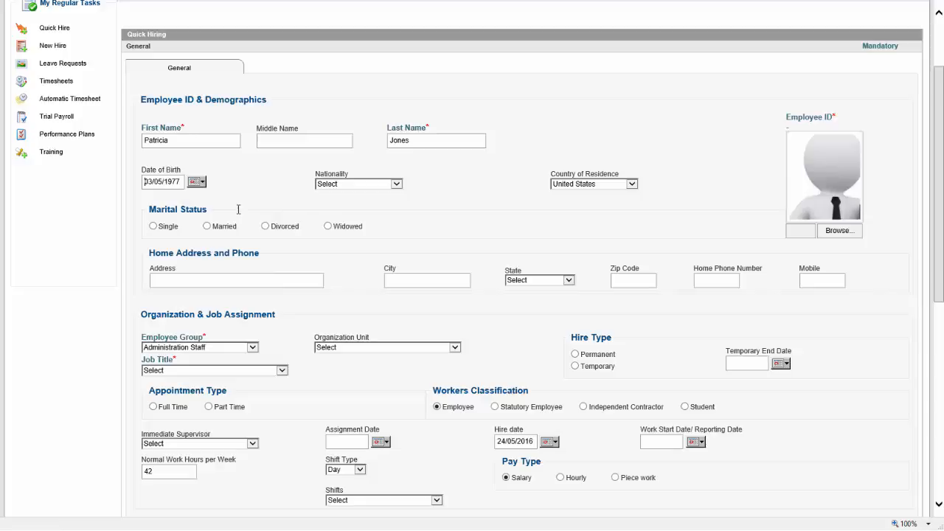
- Set nationality to United States, marital status Single, and state California
{"action": "left_click", "coordinate": [358, 186]}
{"action": "key", "text": "u"}
{"action": "key", "text": "u"}
{"action": "key", "text": "u"}
{"action": "key", "text": "u"}
{"action": "key", "text": "u"}
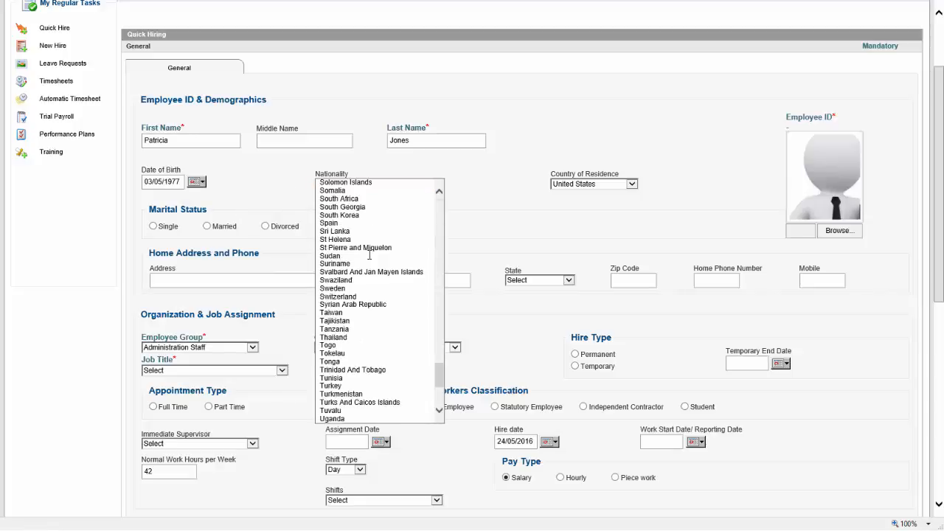
{"action": "key", "text": "Return"}
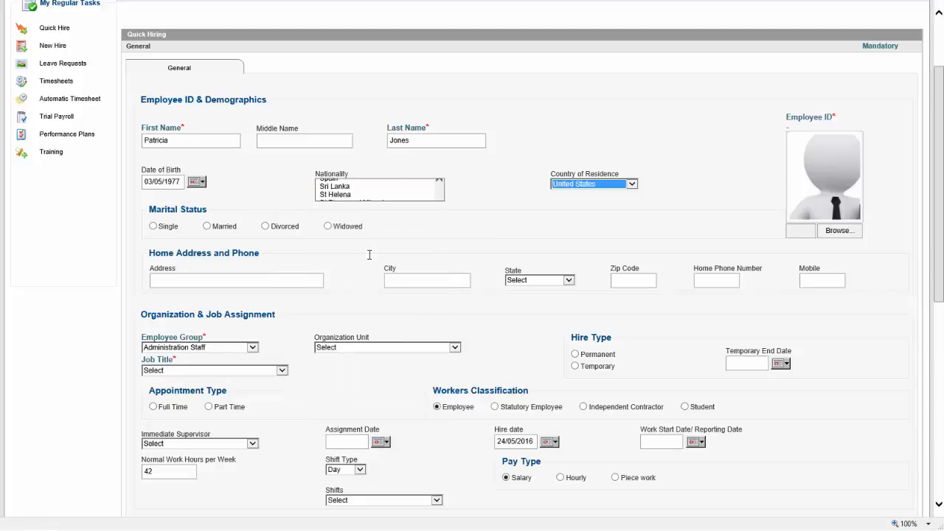
{"action": "left_click", "coordinate": [154, 227]}
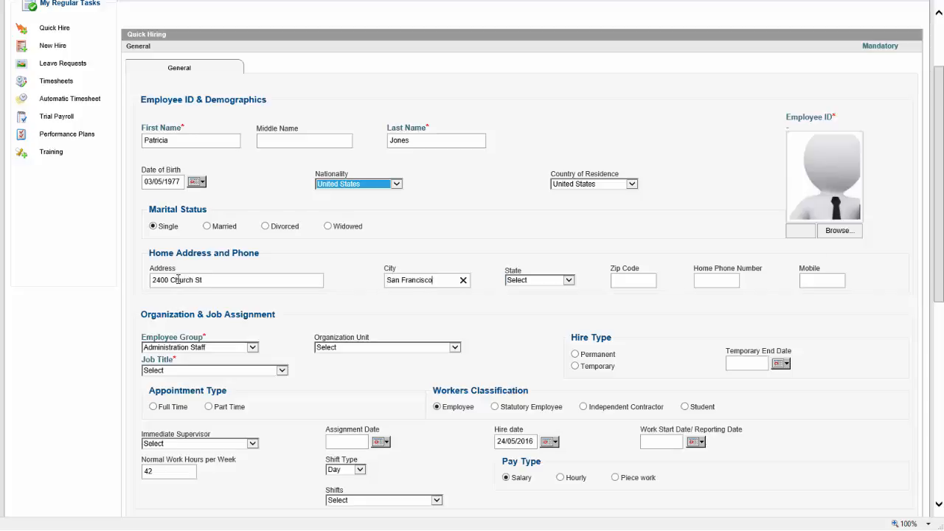
{"action": "key", "text": "Tab"}
{"action": "key", "text": "c"}
{"action": "key", "text": "Tab"}
- Choose an immediate supervisor and set assignment, hire and work start dates to 01/05/2016
{"action": "scroll", "coordinate": [941, 239], "scroll_direction": "down", "scroll_amount": 3}
{"action": "left_click", "coordinate": [248, 214]}
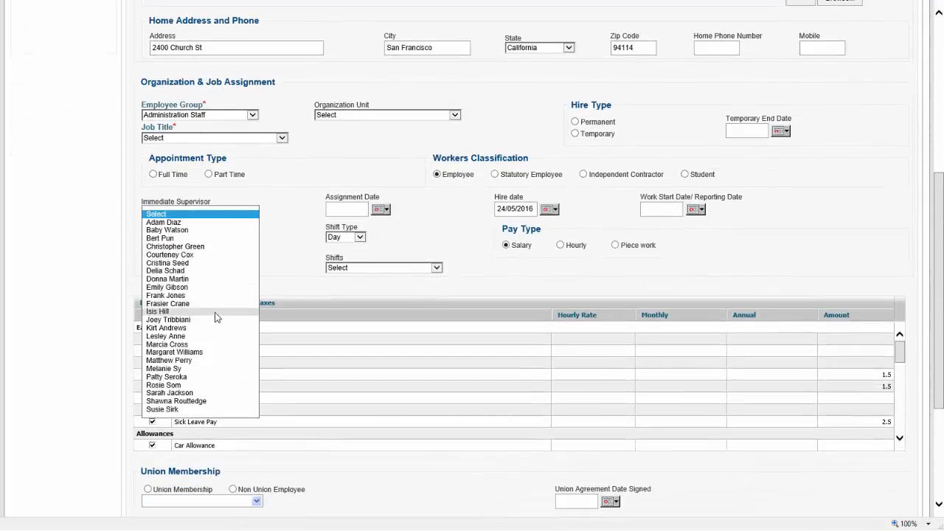
{"action": "left_click", "coordinate": [213, 377]}
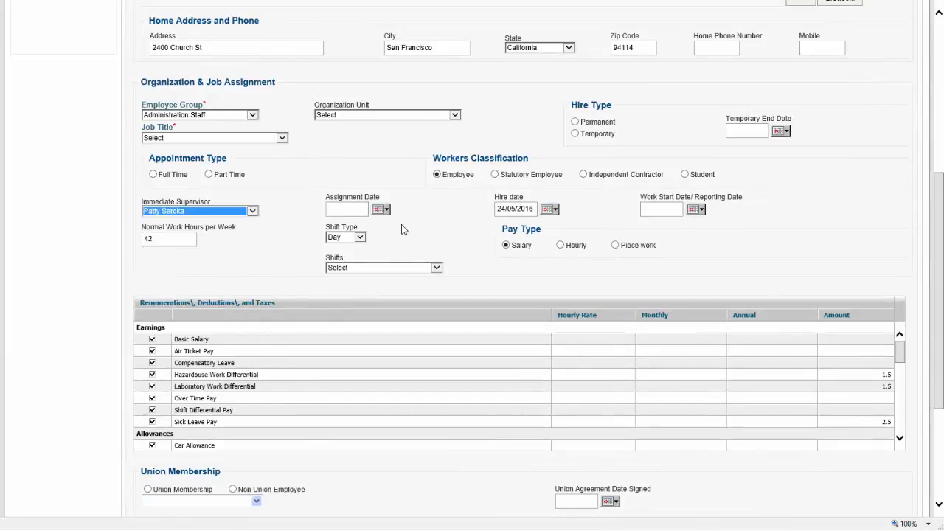
{"action": "left_click", "coordinate": [381, 210]}
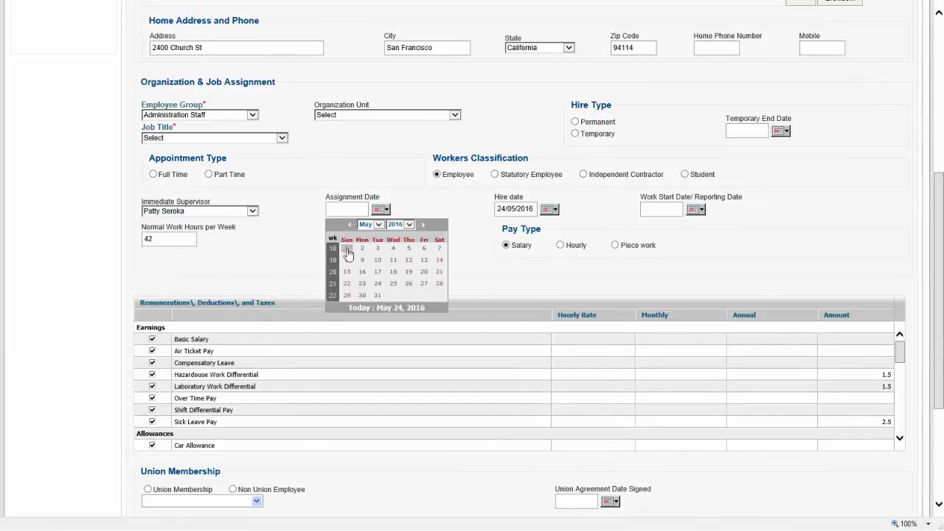
{"action": "left_click", "coordinate": [346, 249]}
{"action": "left_click", "coordinate": [549, 210]}
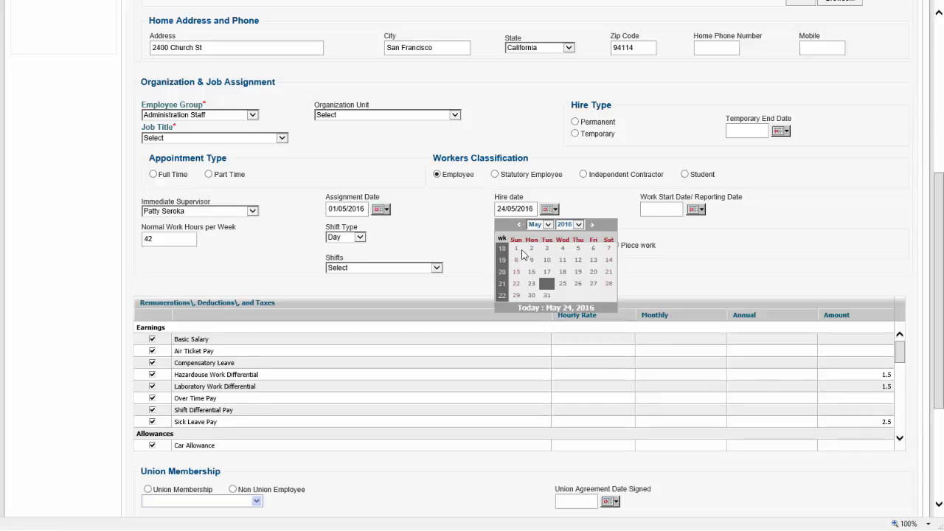
{"action": "left_click", "coordinate": [517, 249]}
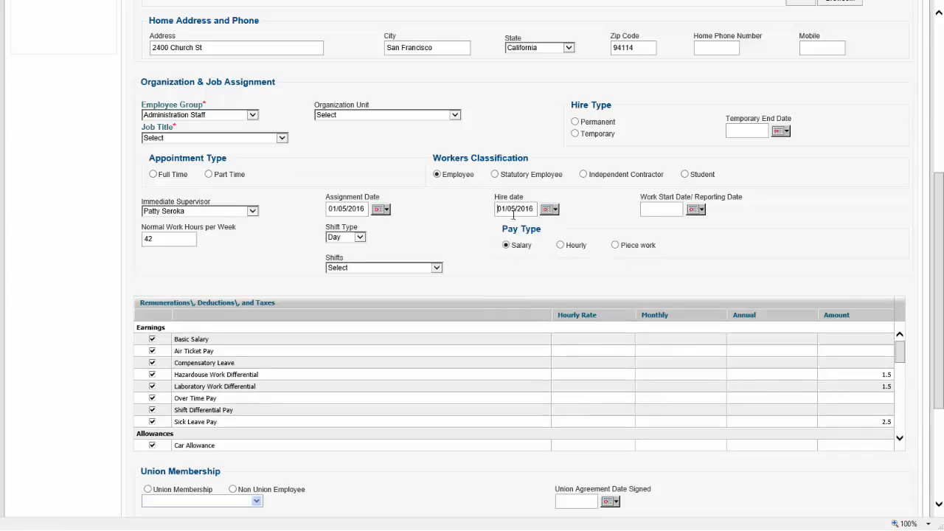
{"action": "left_click", "coordinate": [697, 210]}
{"action": "left_click", "coordinate": [664, 249]}
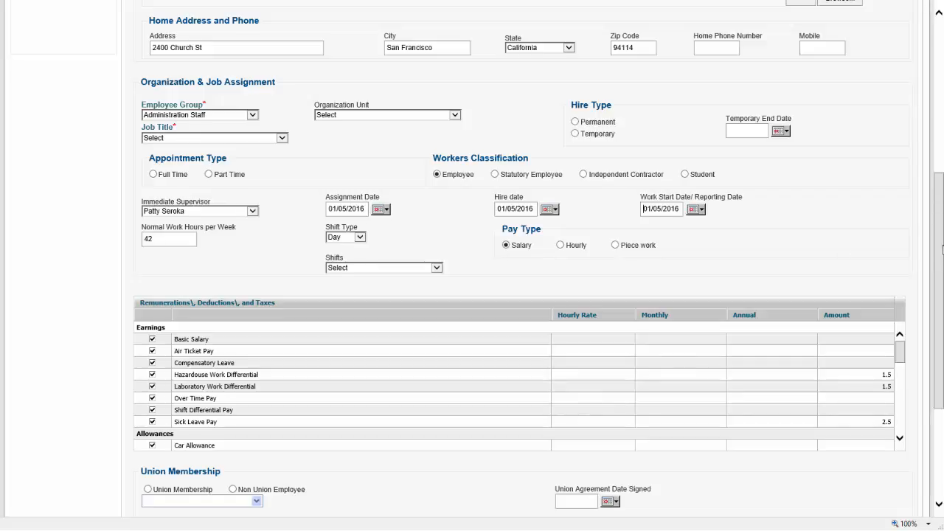
- Make the job title Accountant
{"action": "scroll", "coordinate": [511, 133], "scroll_direction": "up", "scroll_amount": 1}
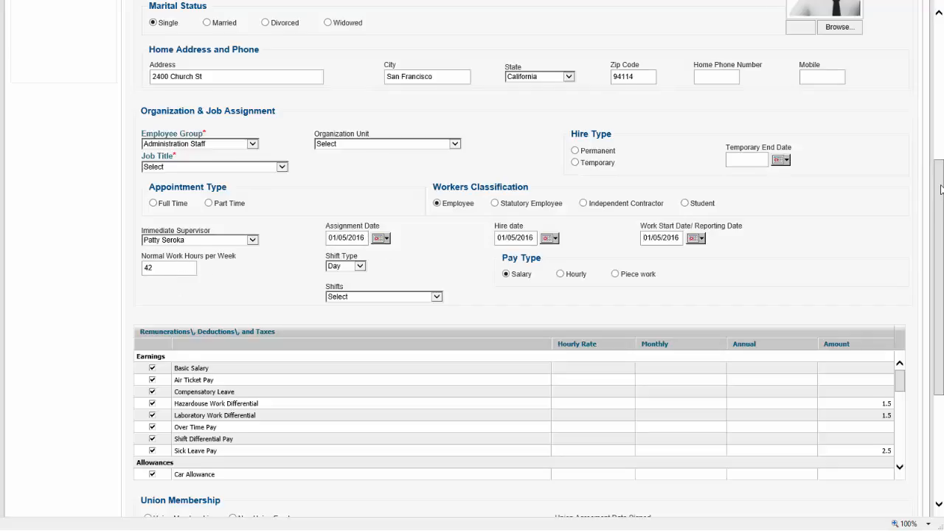
{"action": "left_click_drag", "start_coordinate": [940, 189], "coordinate": [942, 244]}
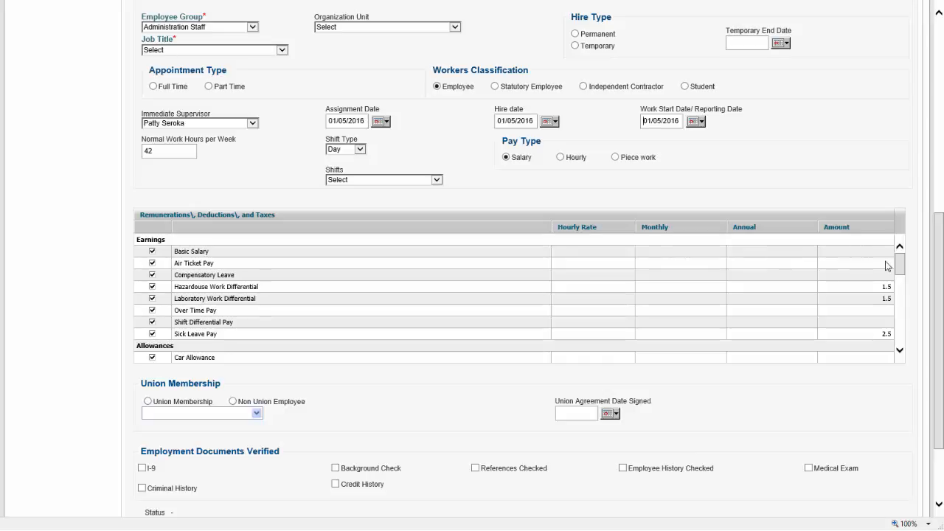
{"action": "left_click_drag", "start_coordinate": [898, 264], "coordinate": [840, 242]}
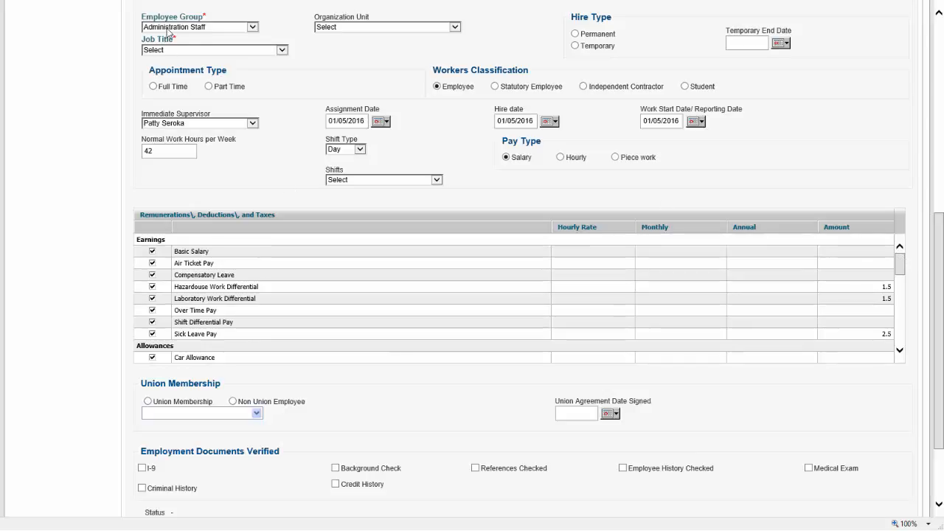
{"action": "left_click", "coordinate": [271, 50]}
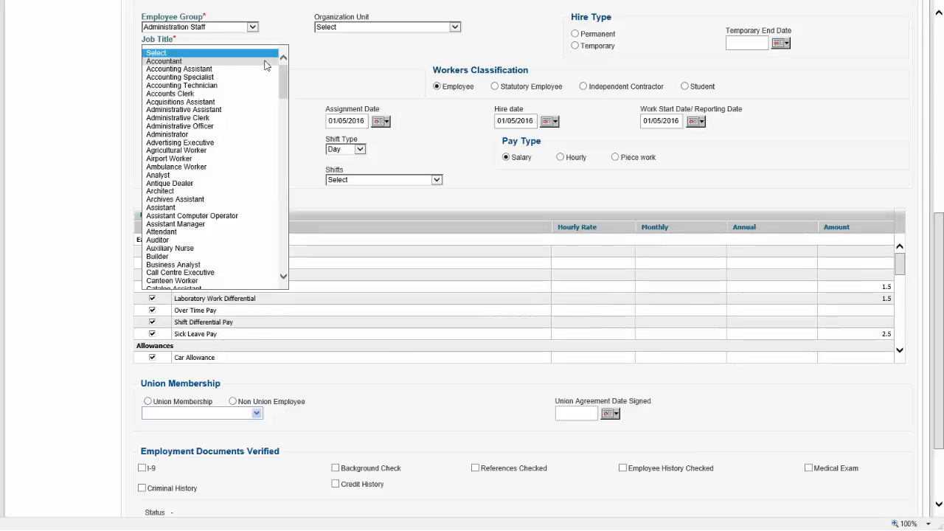
{"action": "left_click", "coordinate": [264, 62]}
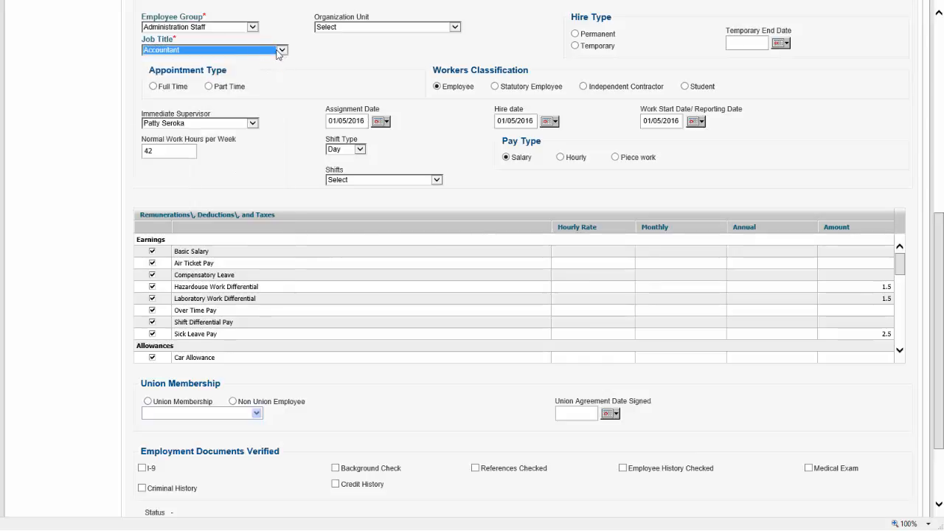
{"action": "left_click_drag", "start_coordinate": [938, 253], "coordinate": [926, 127]}
- Change the employee group to Support Staff and set monthly Basic Salary to 3000
{"action": "left_click", "coordinate": [252, 300]}
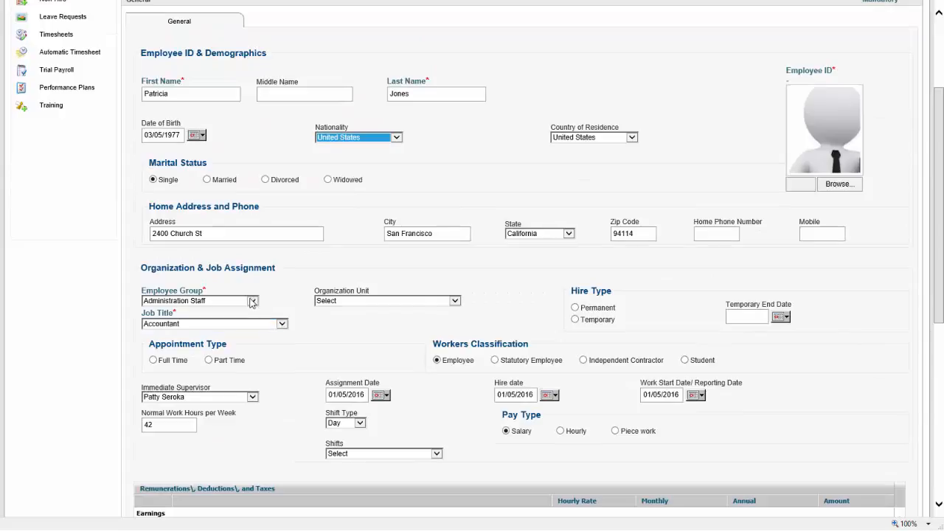
{"action": "left_click", "coordinate": [229, 354]}
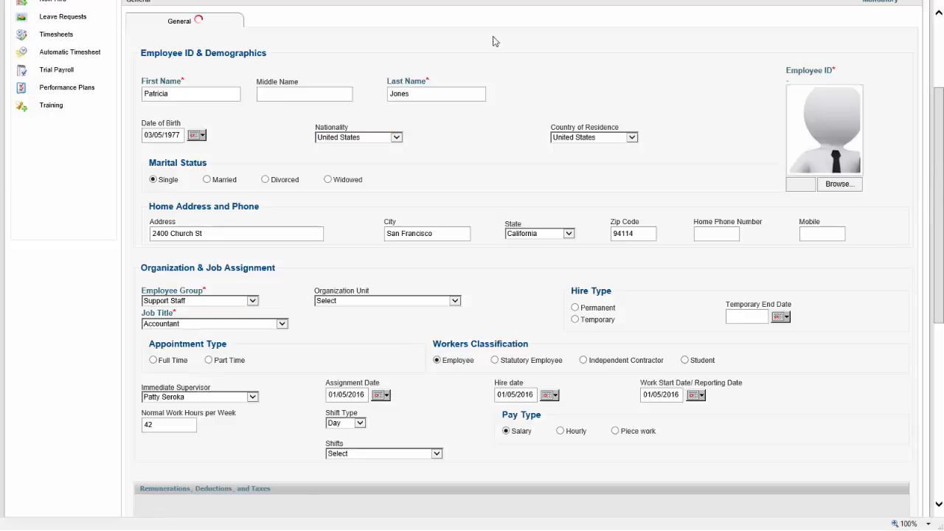
{"action": "left_click_drag", "start_coordinate": [941, 179], "coordinate": [941, 313]}
{"action": "left_click", "coordinate": [673, 229]}
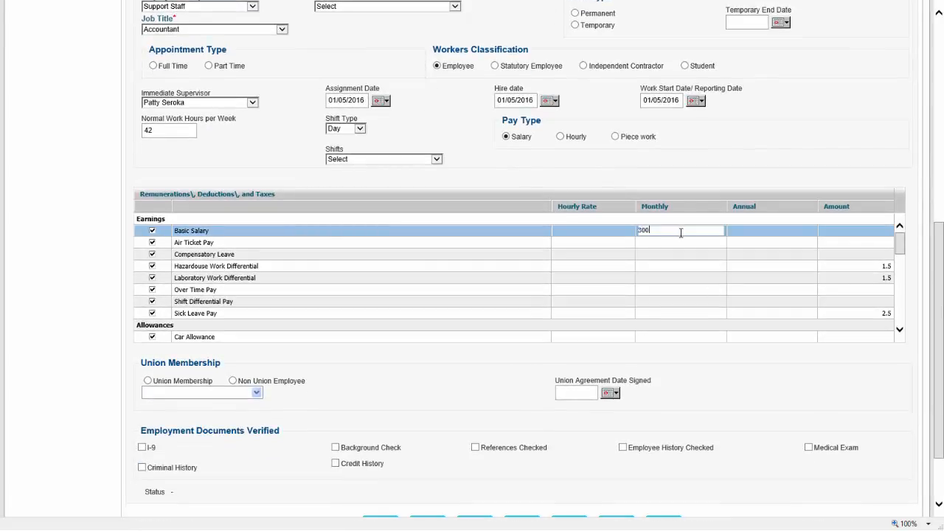
{"action": "key", "text": "Return"}
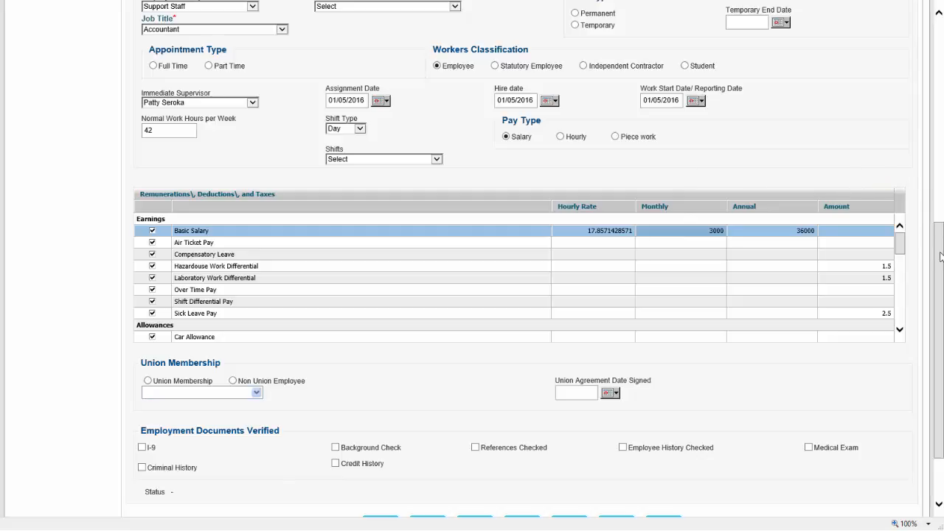
- Attach 15_pic.jpg as the employee photo and save the record
{"action": "scroll", "coordinate": [942, 307], "scroll_direction": "down", "scroll_amount": 3}
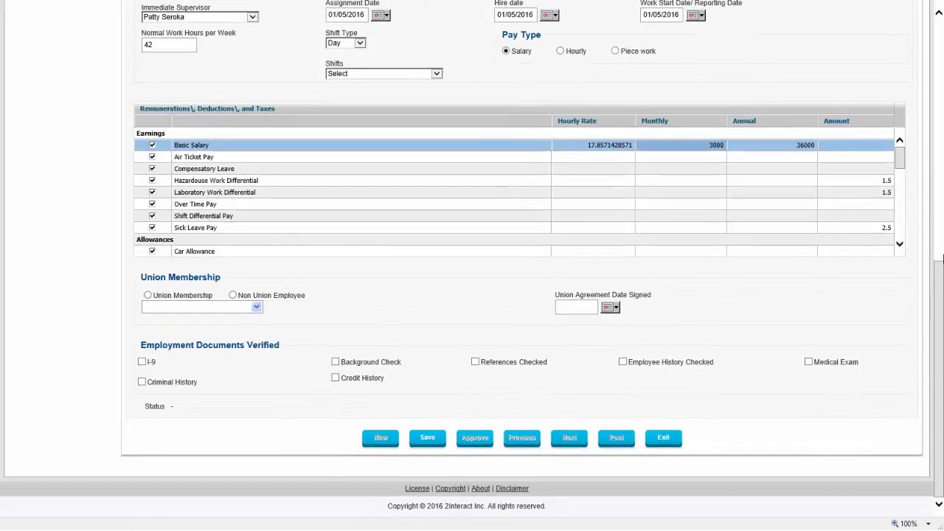
{"action": "left_click_drag", "start_coordinate": [940, 258], "coordinate": [936, 123]}
{"action": "left_click", "coordinate": [847, 188]}
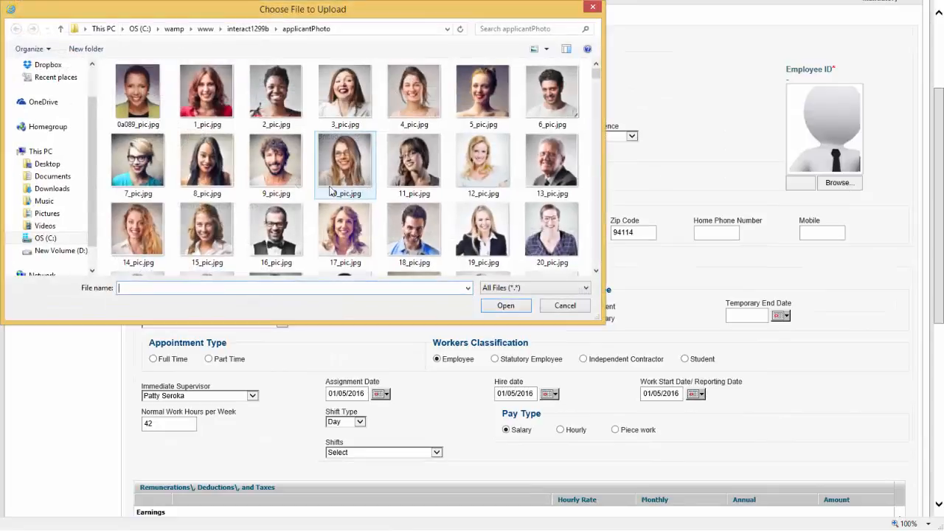
{"action": "double_click", "coordinate": [213, 243]}
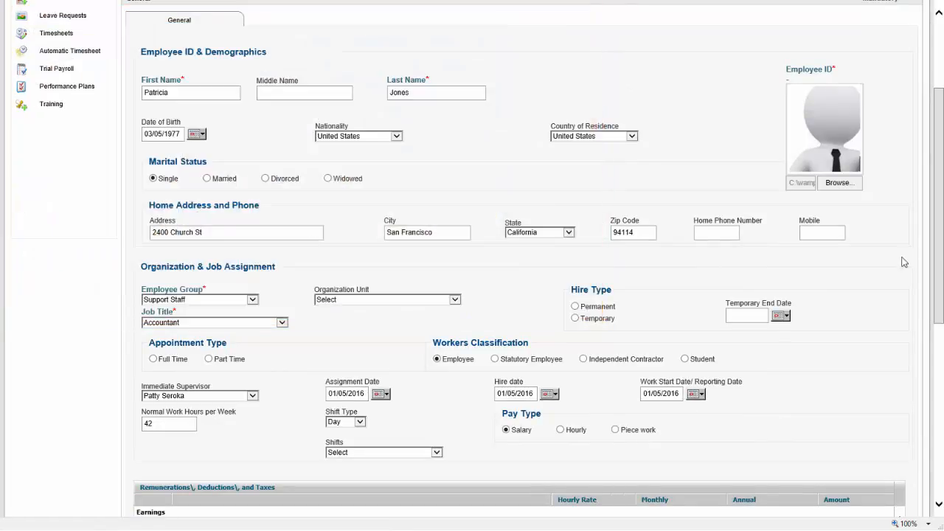
{"action": "left_click_drag", "start_coordinate": [941, 233], "coordinate": [936, 413]}
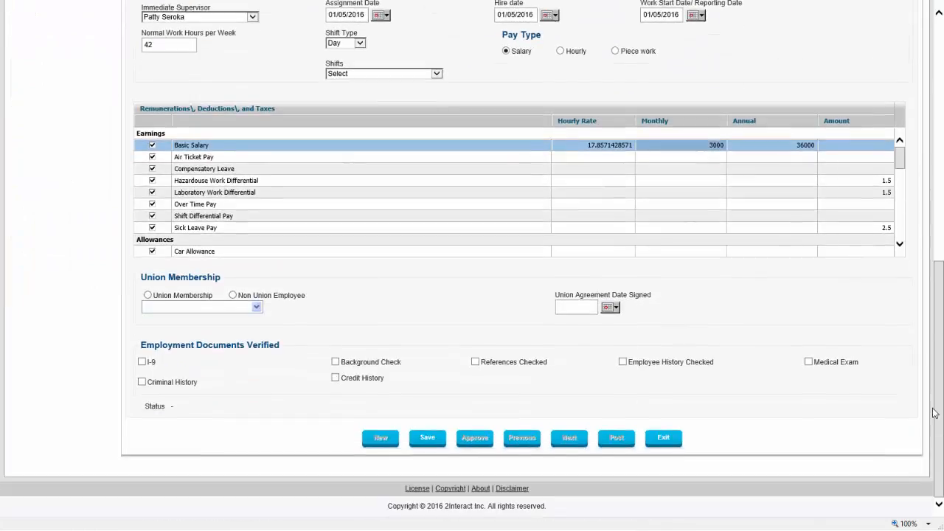
{"action": "left_click", "coordinate": [444, 440]}
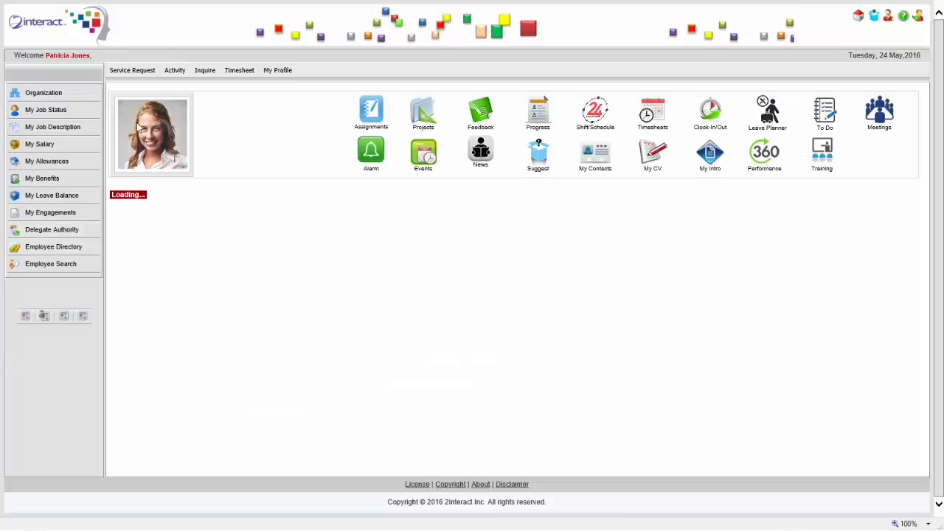
- Browse the My Profile, Service Request, Activity and Inquire menus on the self-service home
{"action": "left_click", "coordinate": [277, 70]}
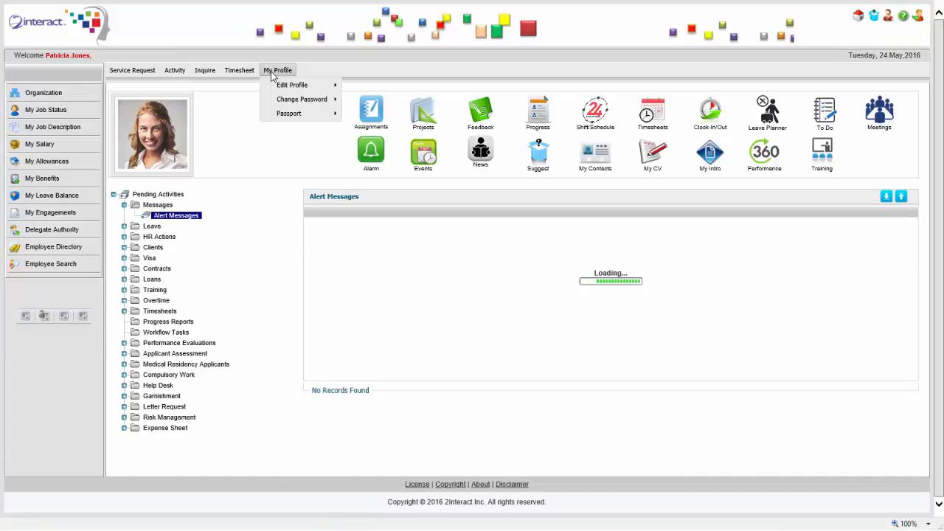
{"action": "mouse_move", "coordinate": [310, 92]}
{"action": "left_click", "coordinate": [133, 70]}
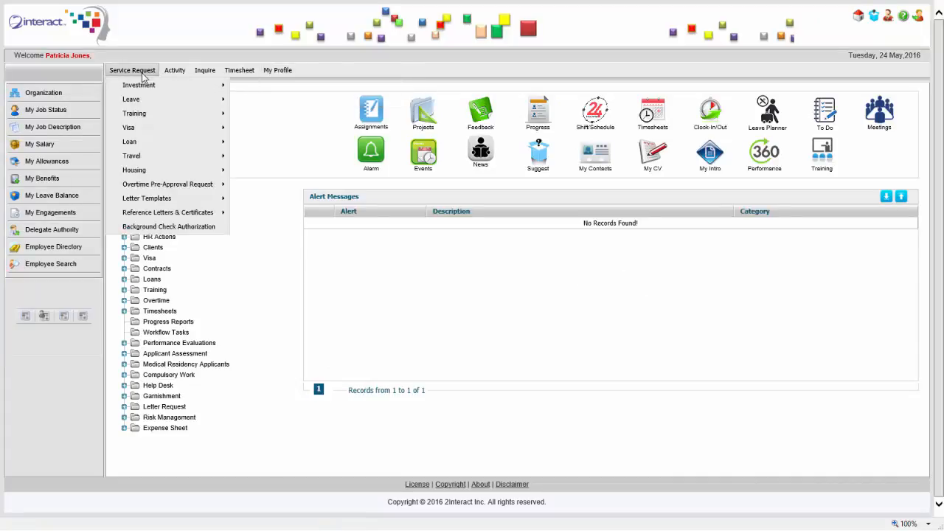
{"action": "mouse_move", "coordinate": [177, 118]}
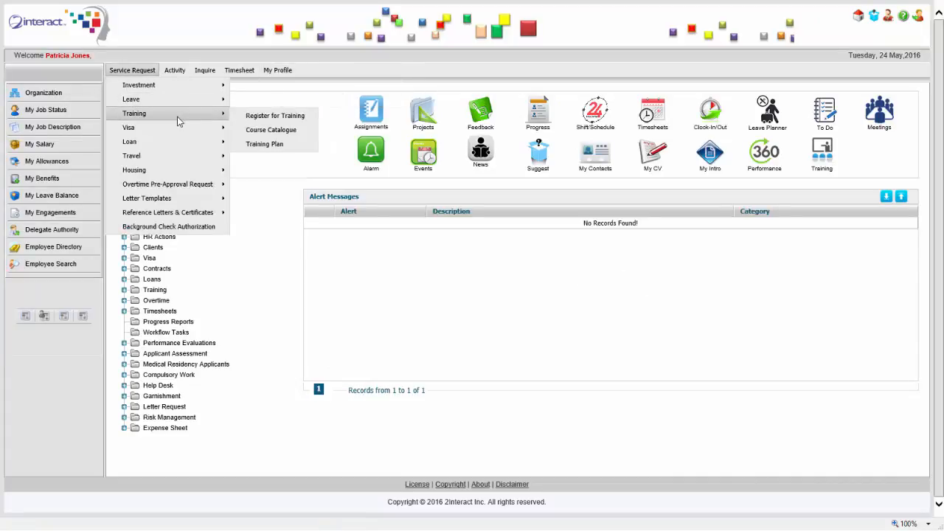
{"action": "mouse_move", "coordinate": [186, 145]}
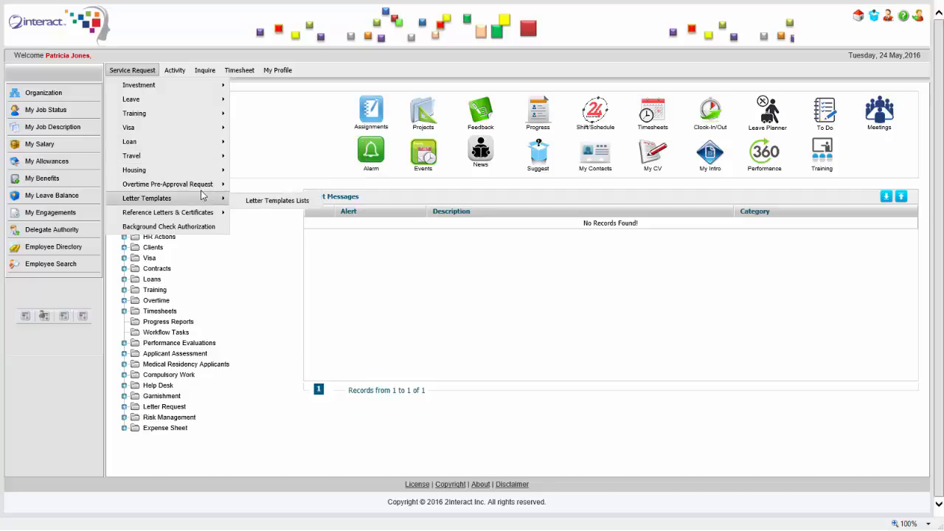
{"action": "mouse_move", "coordinate": [202, 188]}
{"action": "mouse_move", "coordinate": [177, 77]}
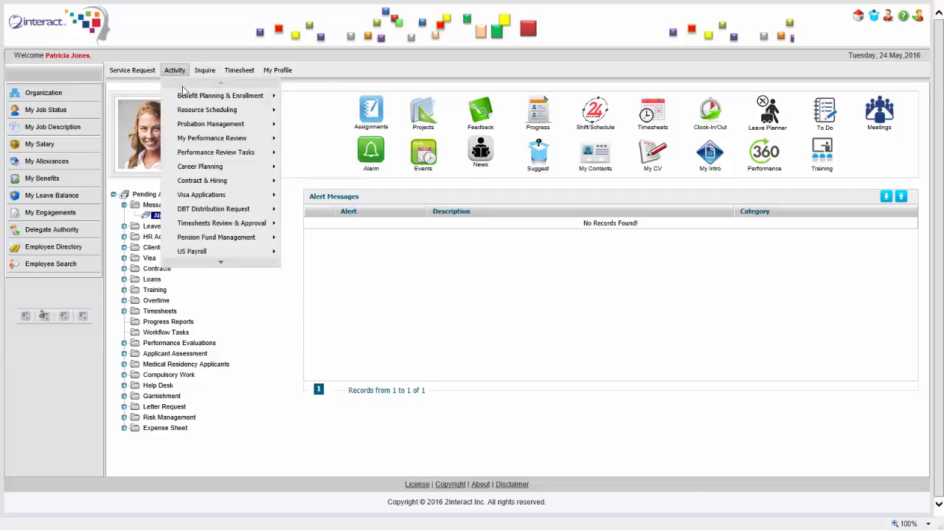
{"action": "mouse_move", "coordinate": [214, 131]}
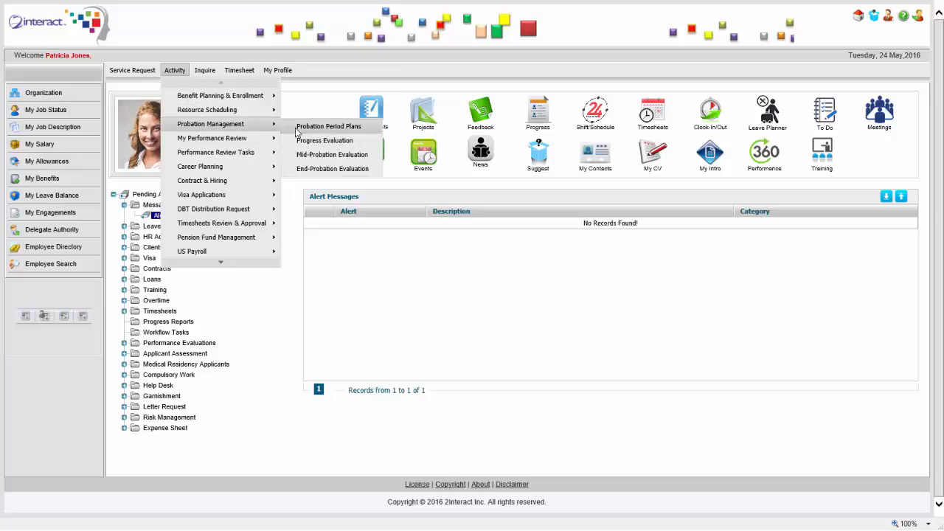
{"action": "mouse_move", "coordinate": [260, 228]}
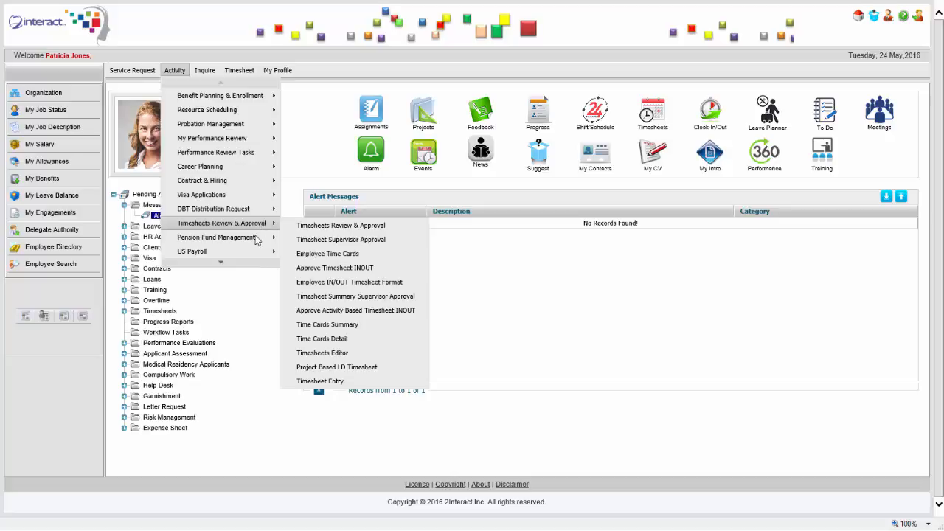
{"action": "mouse_move", "coordinate": [251, 209]}
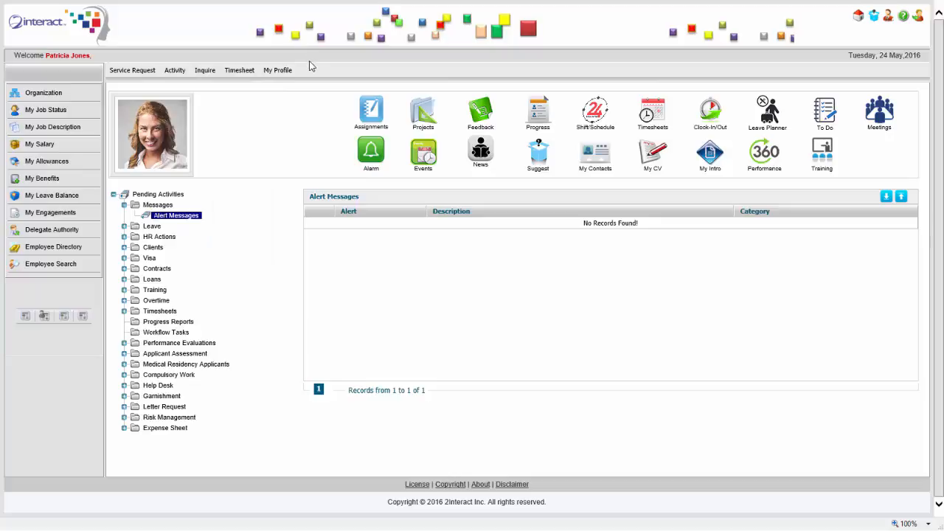
- Open the employee's profile for editing and show her passport records
{"action": "mouse_move", "coordinate": [205, 70]}
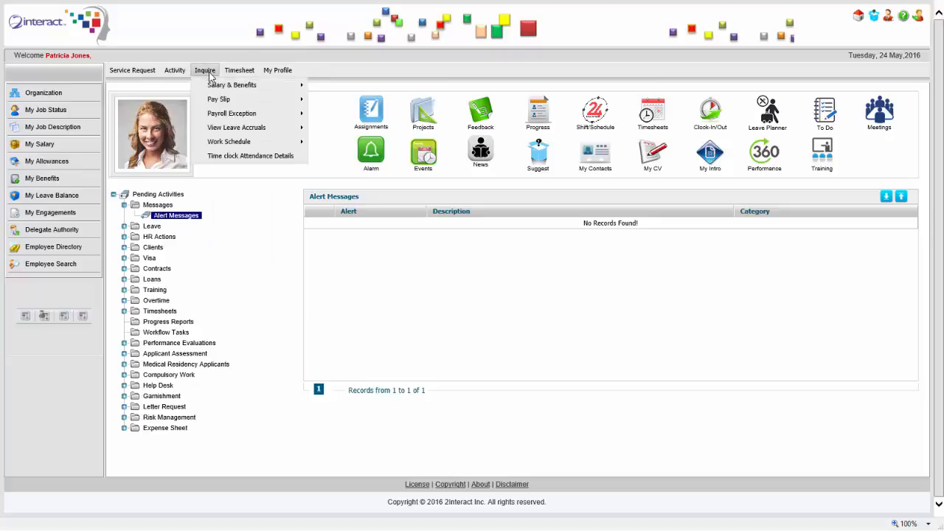
{"action": "mouse_move", "coordinate": [231, 101]}
{"action": "mouse_move", "coordinate": [279, 70]}
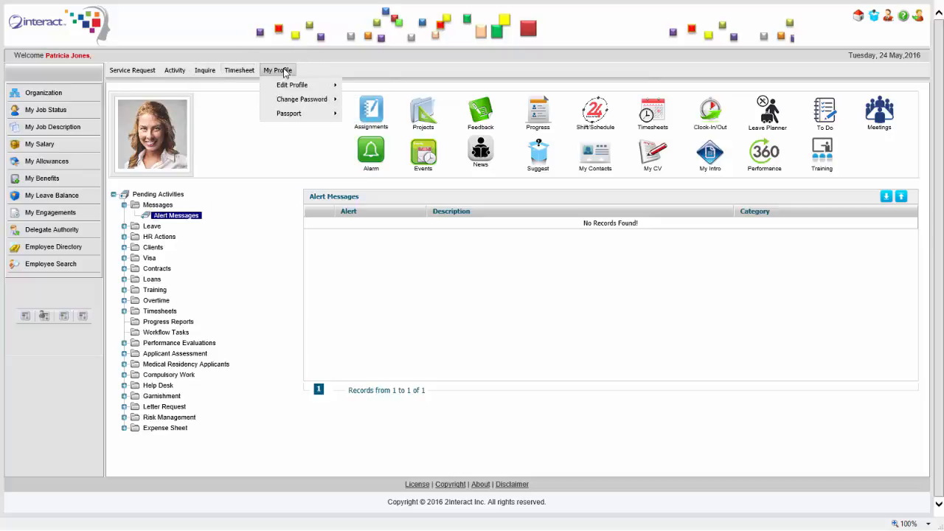
{"action": "mouse_move", "coordinate": [299, 86]}
{"action": "left_click", "coordinate": [362, 89]}
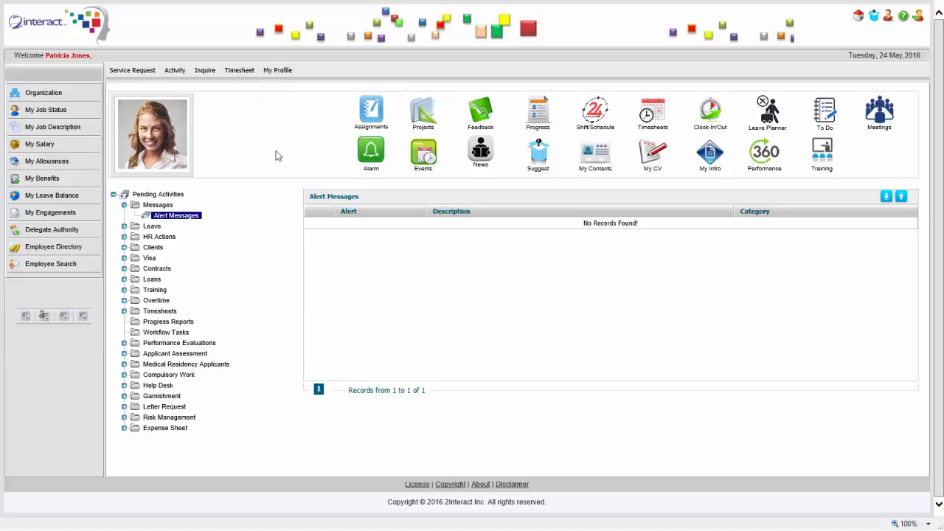
{"action": "mouse_move", "coordinate": [240, 142]}
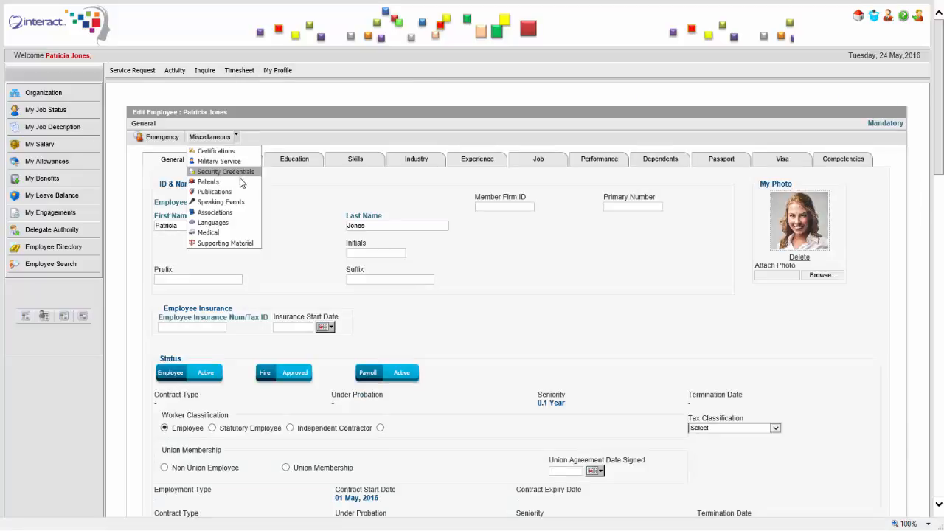
{"action": "left_click", "coordinate": [712, 163]}
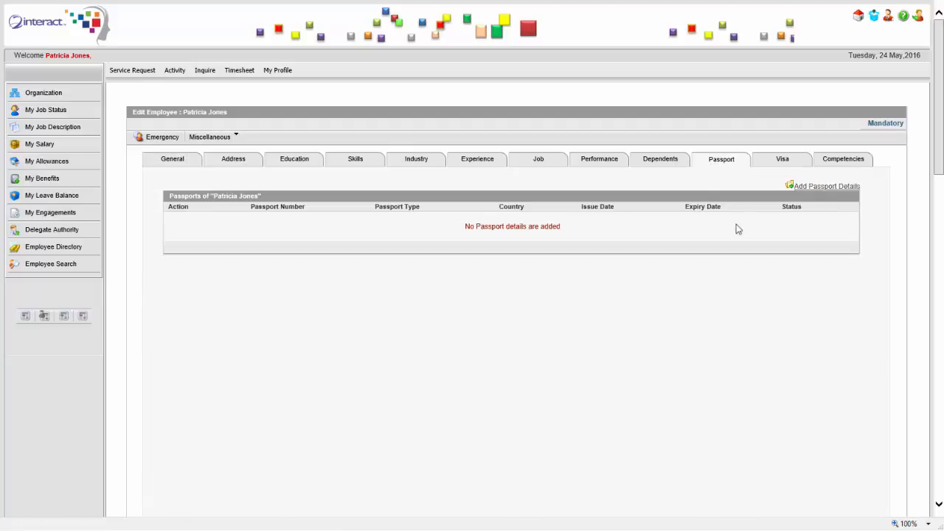
- Start a new passport entry with United States as the issuing country
{"action": "left_click", "coordinate": [247, 257]}
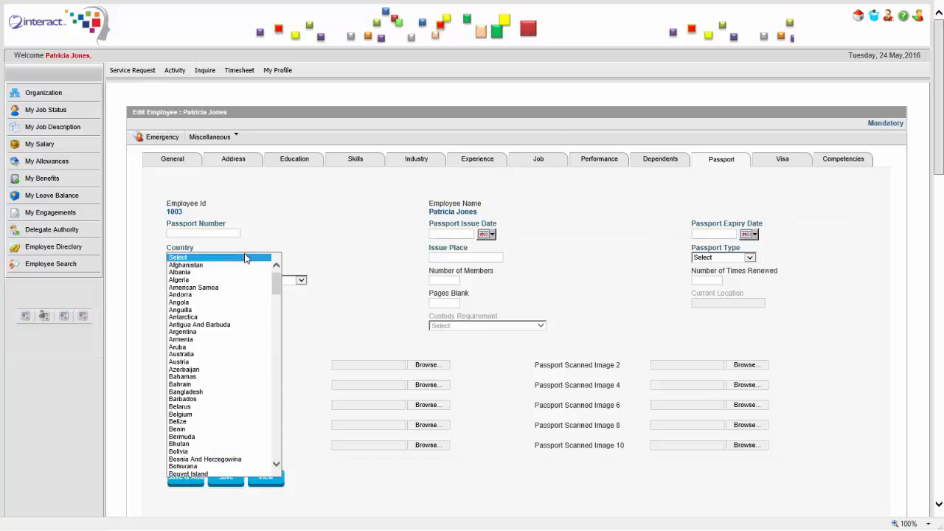
{"action": "scroll", "coordinate": [246, 332], "scroll_direction": "down", "scroll_amount": 15}
{"action": "key", "text": "Down"}
{"action": "key", "text": "Down"}
{"action": "key", "text": "Down"}
{"action": "key", "text": "Down"}
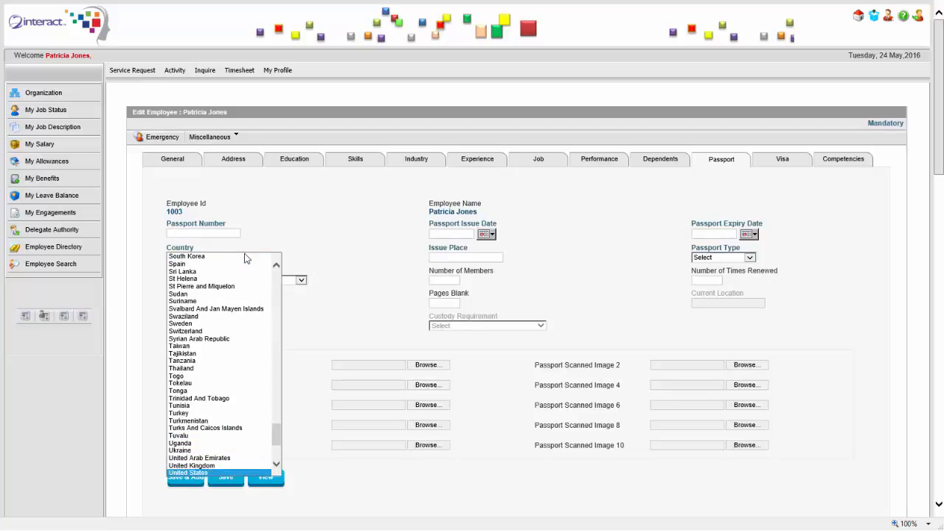
{"action": "key", "text": "Return"}
{"action": "key", "text": "Tab"}
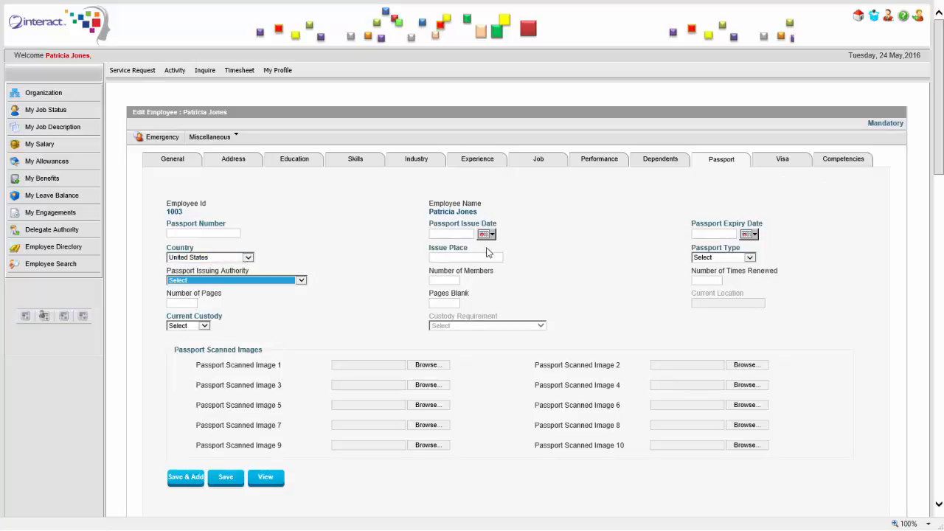
- Set the passport issue date to 05 May 2010 and expiry to 04 May 2020
{"action": "left_click", "coordinate": [488, 234]}
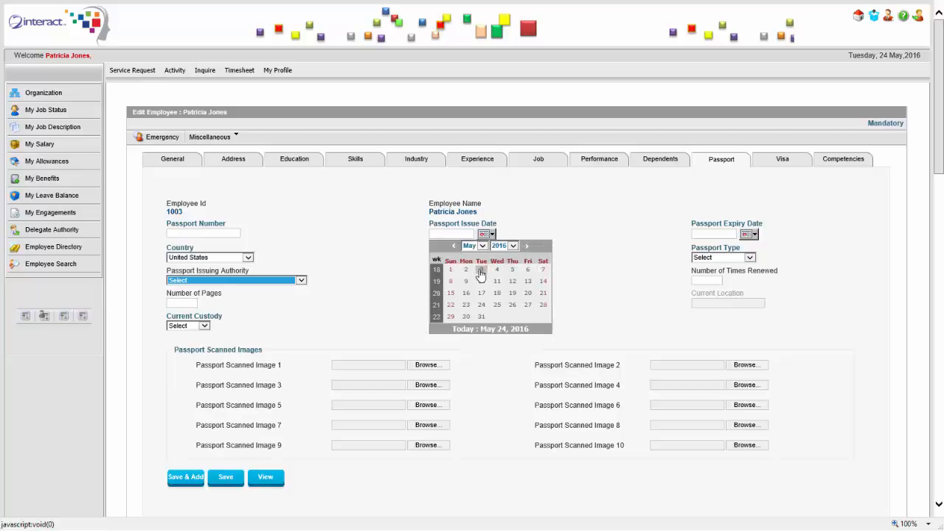
{"action": "left_click", "coordinate": [502, 245]}
{"action": "left_click", "coordinate": [503, 202]}
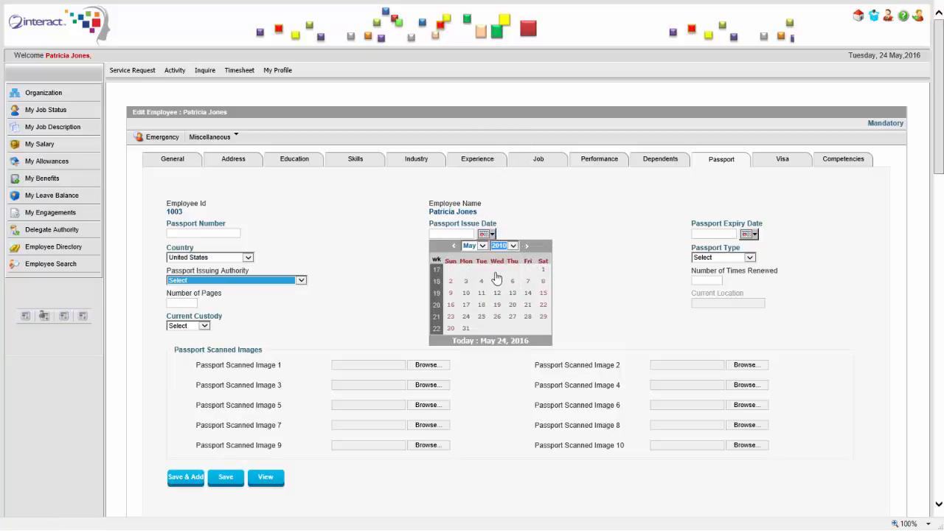
{"action": "left_click", "coordinate": [501, 283]}
{"action": "left_click", "coordinate": [749, 234]}
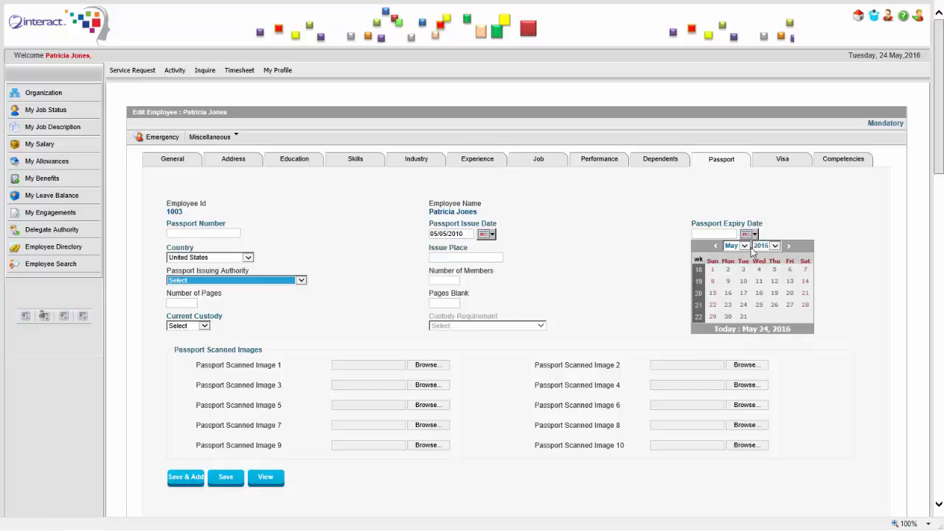
{"action": "left_click", "coordinate": [765, 245]}
{"action": "left_click", "coordinate": [762, 276]}
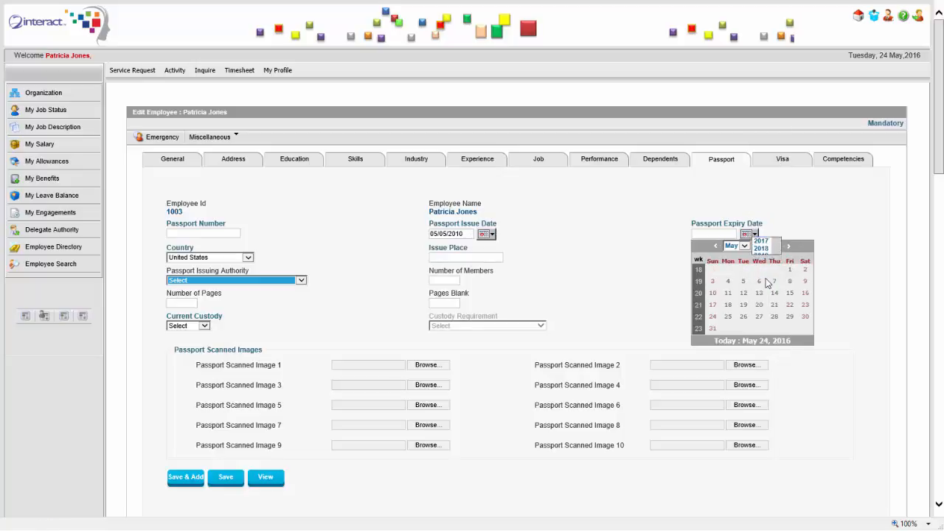
{"action": "left_click", "coordinate": [728, 281]}
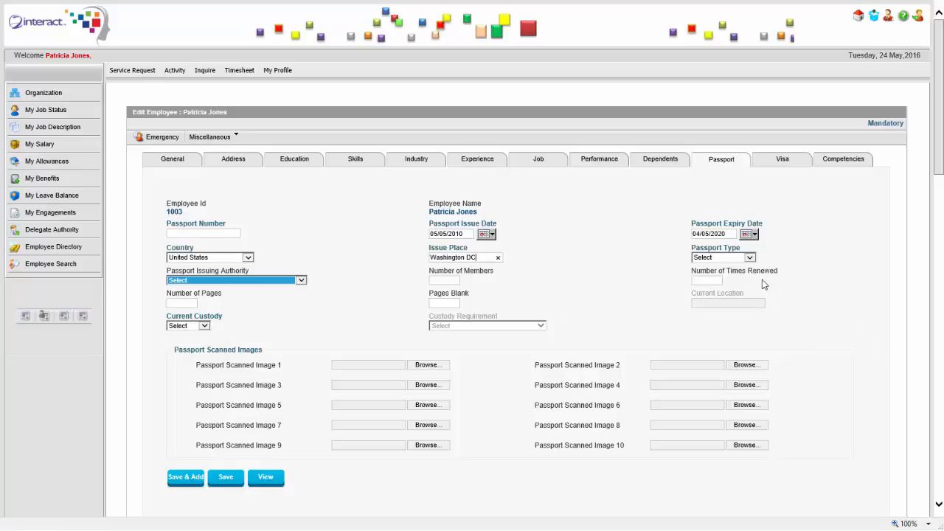
- Set type Regular and custody Employee, attach Passport.gif, enter the passport number, and save
{"action": "left_click", "coordinate": [750, 257]}
{"action": "left_click", "coordinate": [712, 273]}
{"action": "left_click", "coordinate": [210, 329]}
{"action": "left_click", "coordinate": [188, 342]}
{"action": "left_click", "coordinate": [424, 365]}
{"action": "double_click", "coordinate": [138, 107]}
{"action": "left_click", "coordinate": [238, 233]}
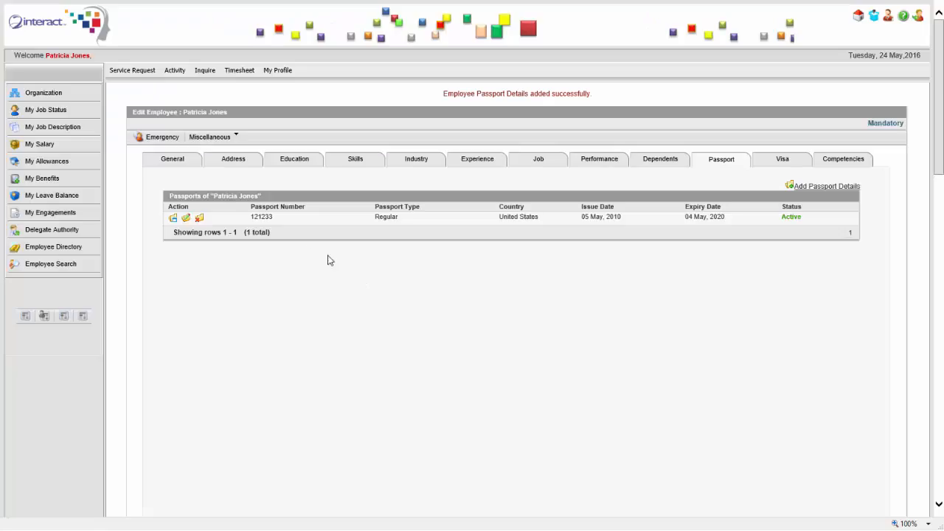
{"action": "left_click", "coordinate": [199, 217]}
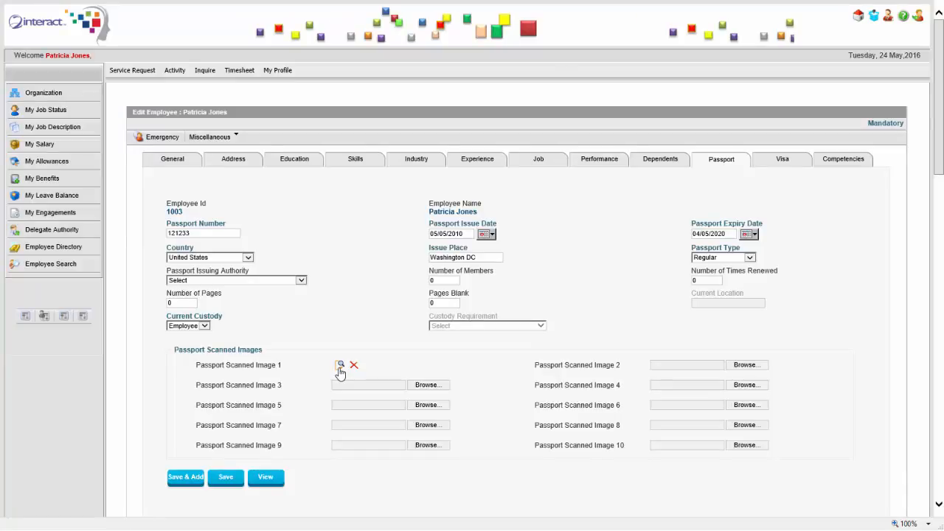
- View the downloaded passport scan image, close it, then return via the General tab to home
{"action": "left_click", "coordinate": [340, 366]}
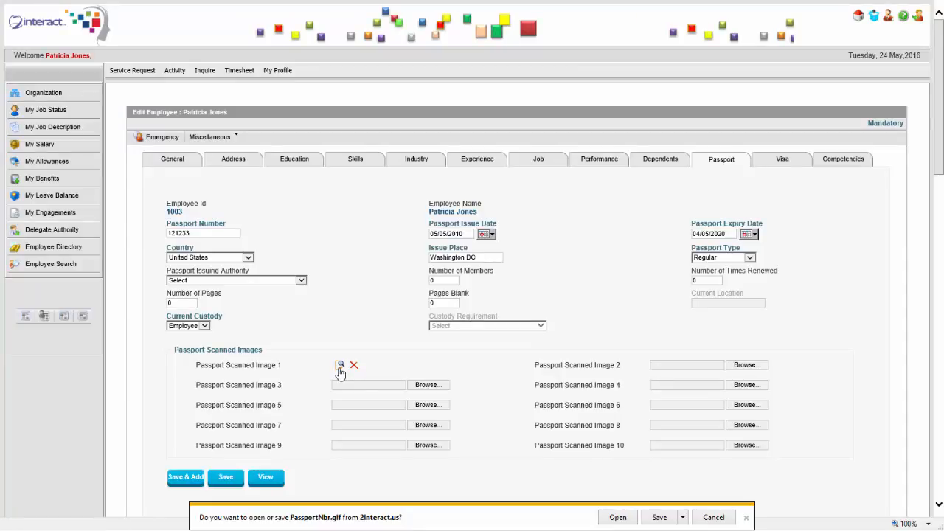
{"action": "left_click", "coordinate": [612, 515]}
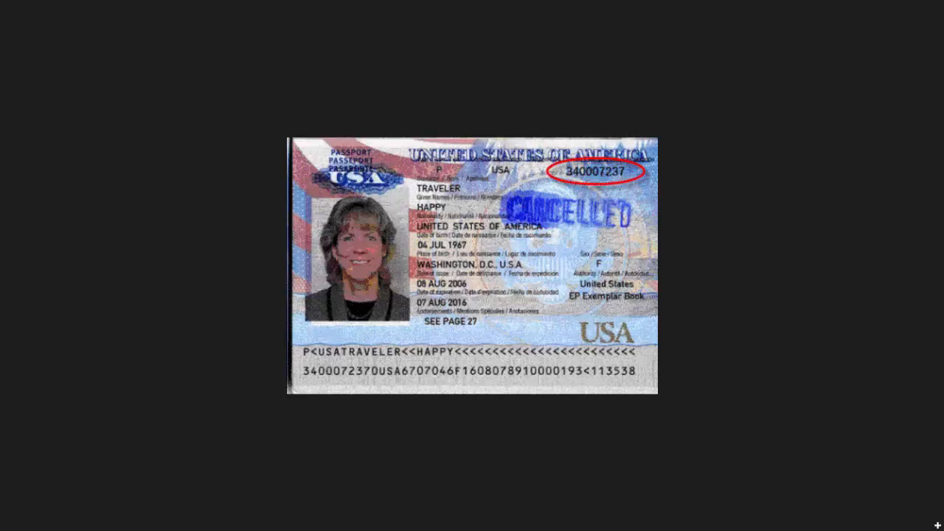
{"action": "left_click", "coordinate": [4, 5]}
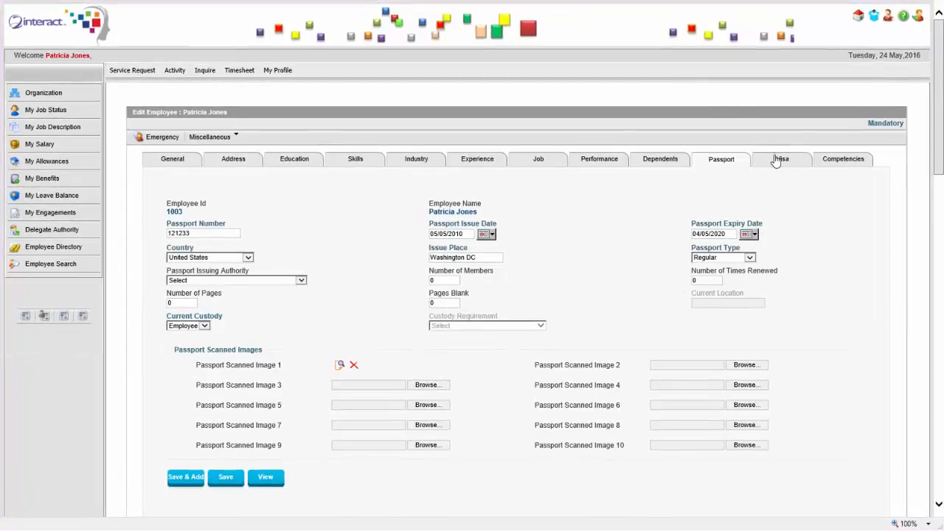
{"action": "left_click", "coordinate": [177, 160]}
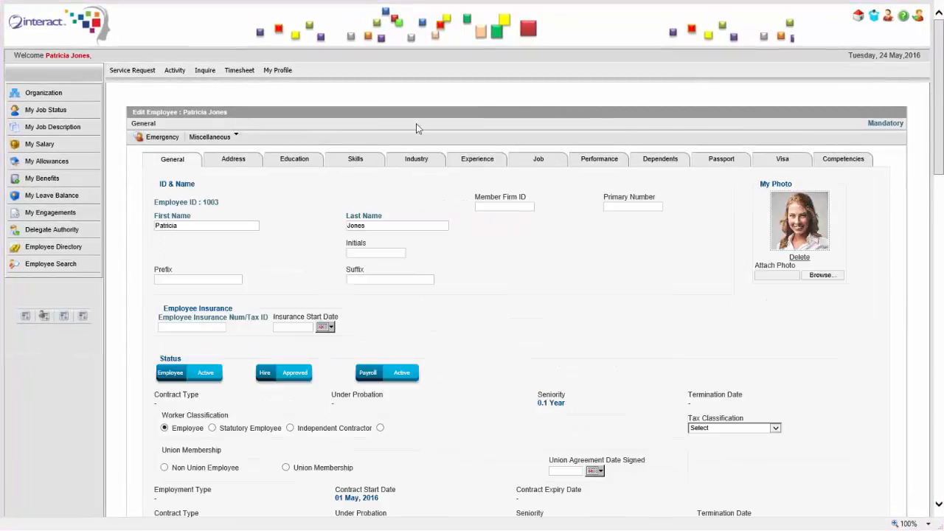
{"action": "left_click", "coordinate": [857, 17]}
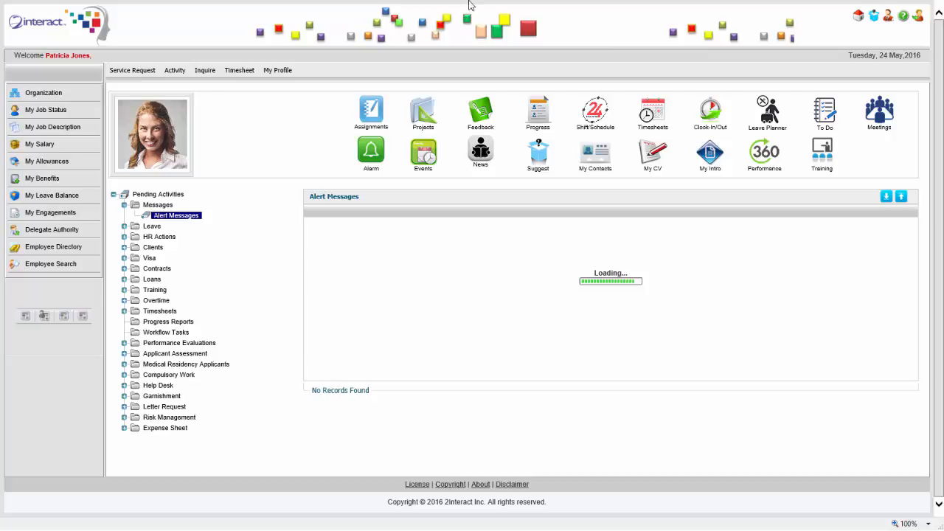
- Step to the new hire's employee record in Acumatica to confirm the sync, then return to 2interact
{"action": "mouse_move", "coordinate": [470, 4]}
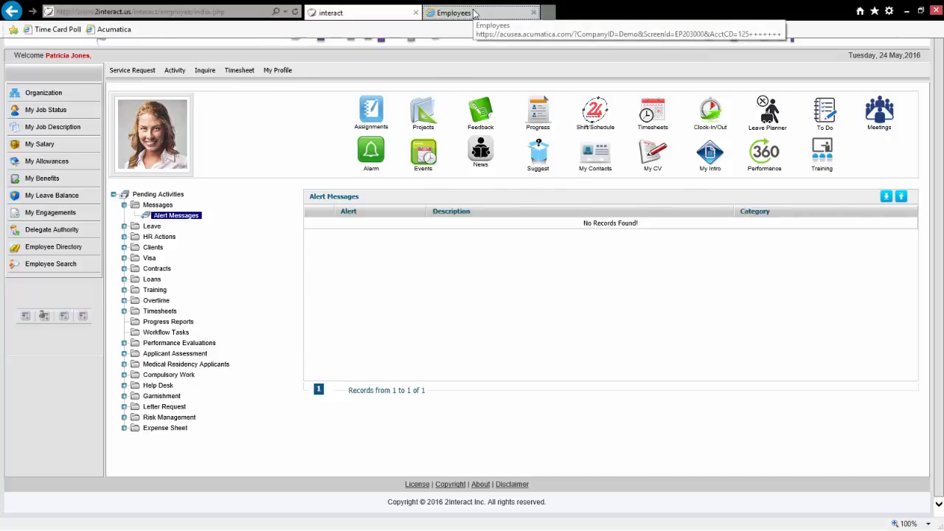
{"action": "left_click", "coordinate": [474, 13]}
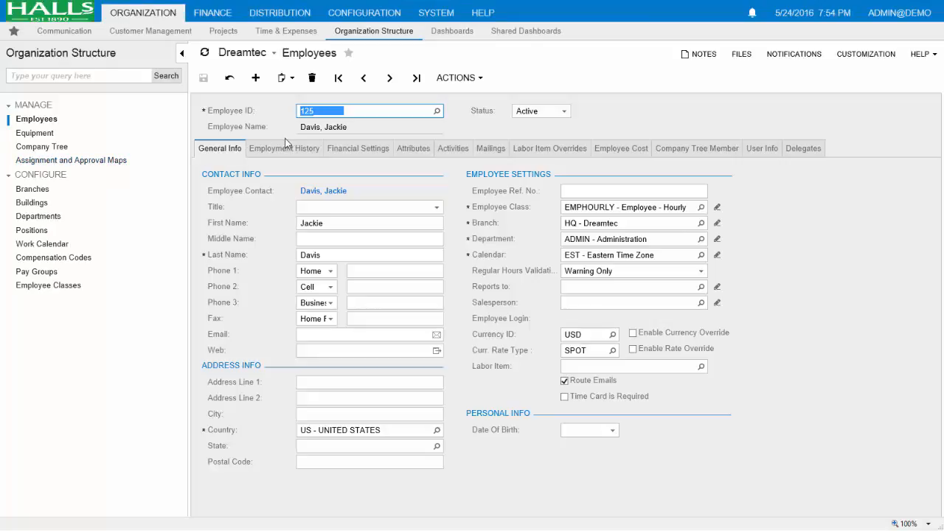
{"action": "left_click", "coordinate": [388, 80]}
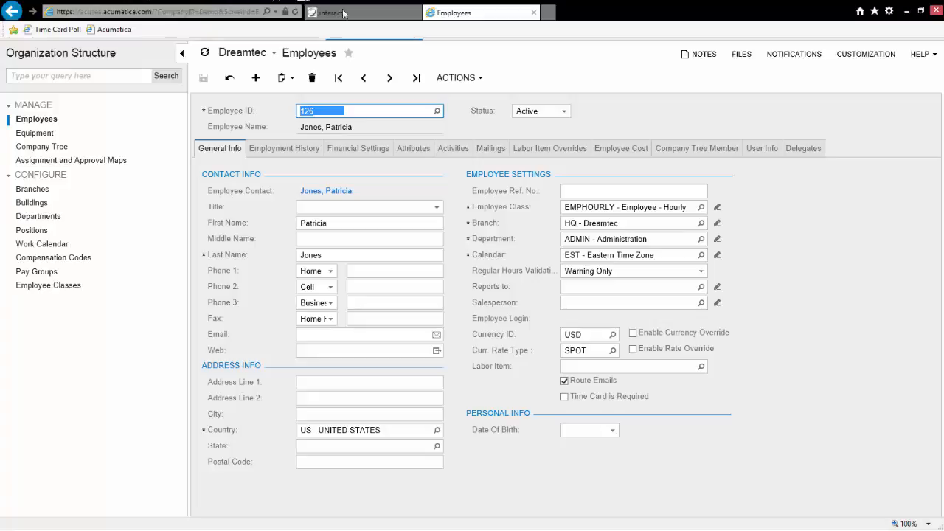
{"action": "left_click", "coordinate": [352, 13]}
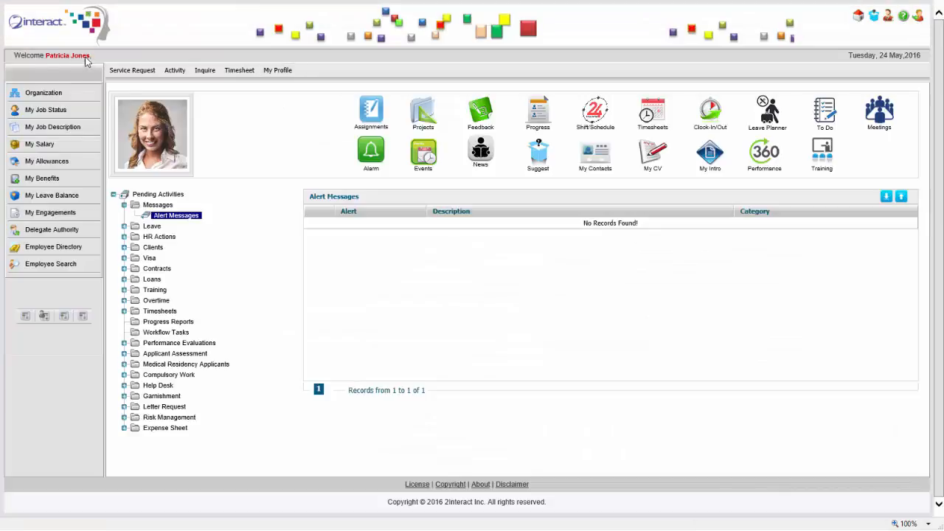
{"action": "mouse_move", "coordinate": [385, 4]}
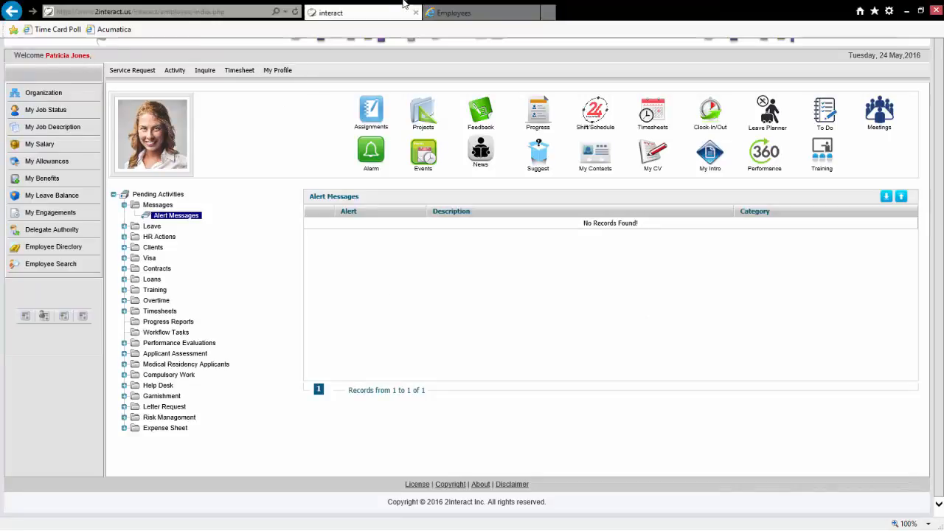
{"action": "left_click", "coordinate": [464, 15]}
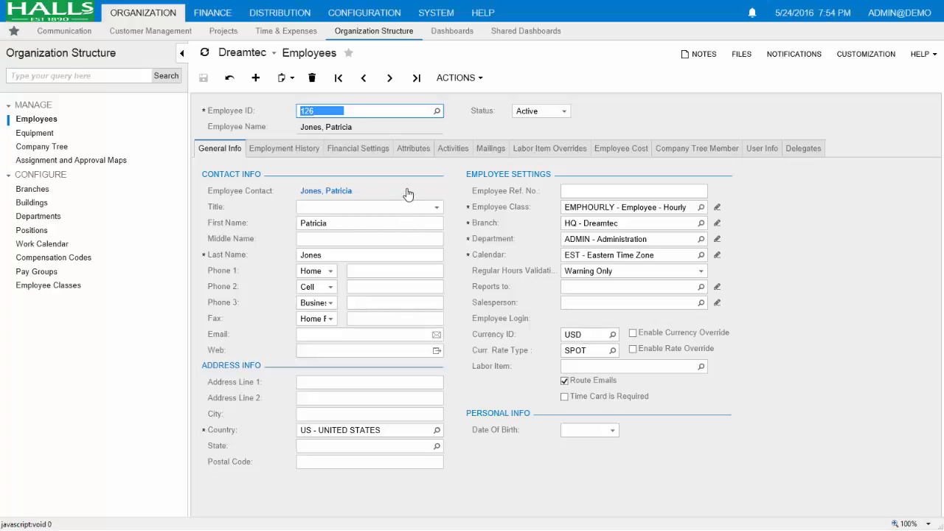
{"action": "mouse_move", "coordinate": [393, 6]}
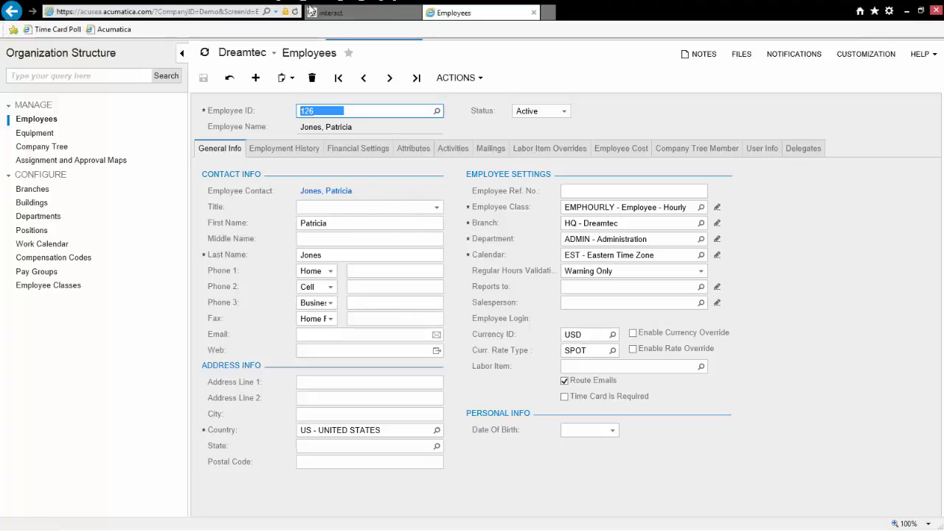
{"action": "left_click", "coordinate": [325, 13]}
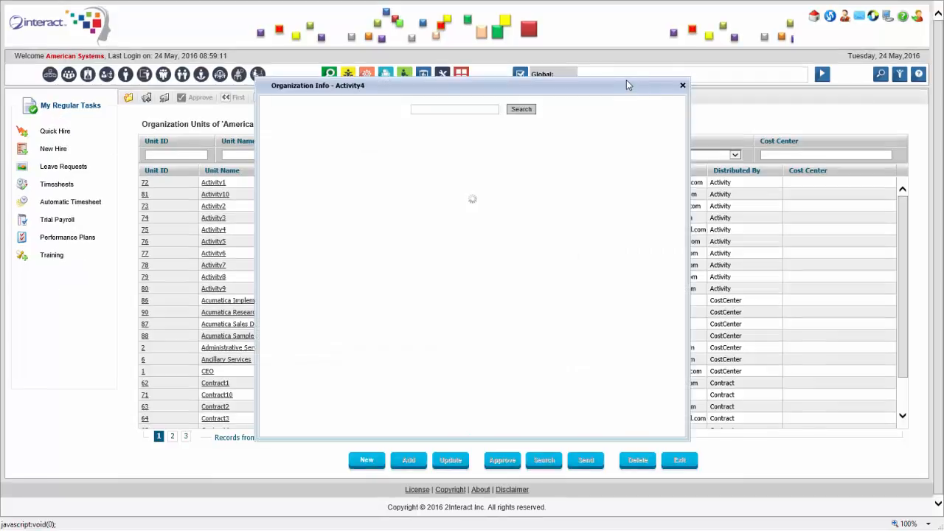
- Close the organization popup and open Leave Balance Adjustment from the 'leave balance' global search
{"action": "left_click", "coordinate": [683, 84]}
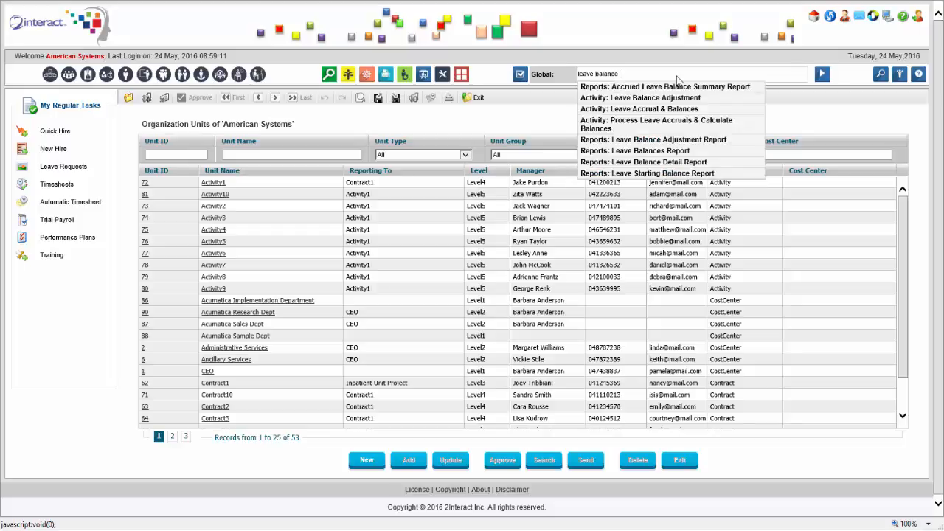
{"action": "left_click", "coordinate": [627, 90]}
{"action": "left_click", "coordinate": [824, 74]}
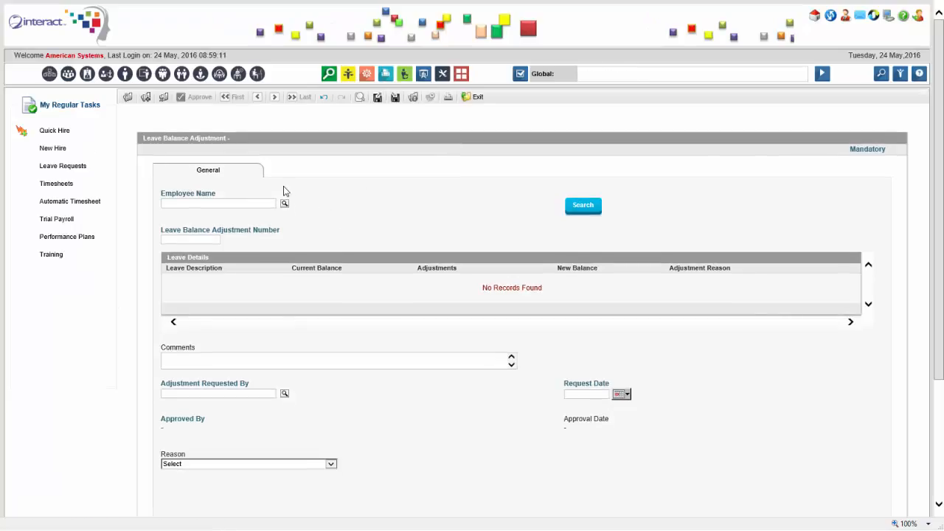
- Look up the new hire in the employee picker, load her leave balances (all 0), then go home
{"action": "left_click", "coordinate": [285, 203]}
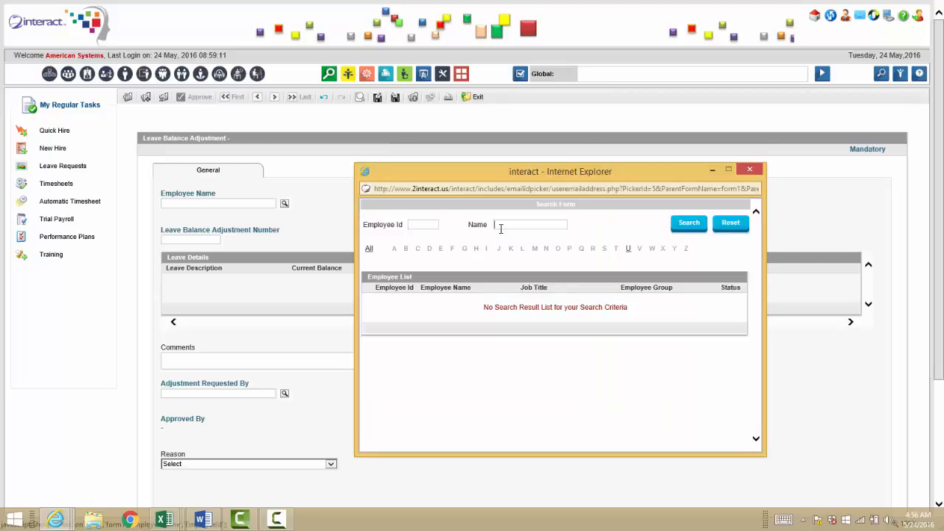
{"action": "left_click", "coordinate": [501, 229]}
{"action": "type", "text": "patri"}
{"action": "key", "text": "Return"}
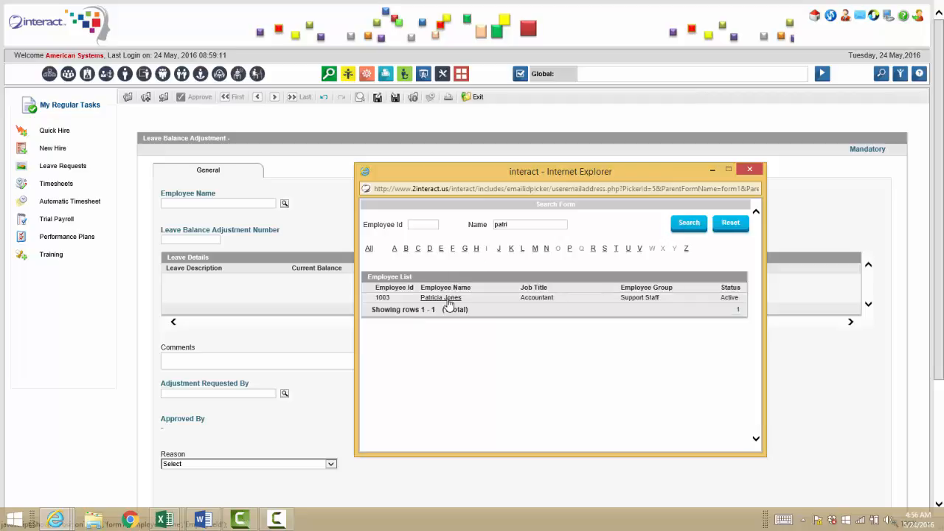
{"action": "left_click", "coordinate": [448, 297]}
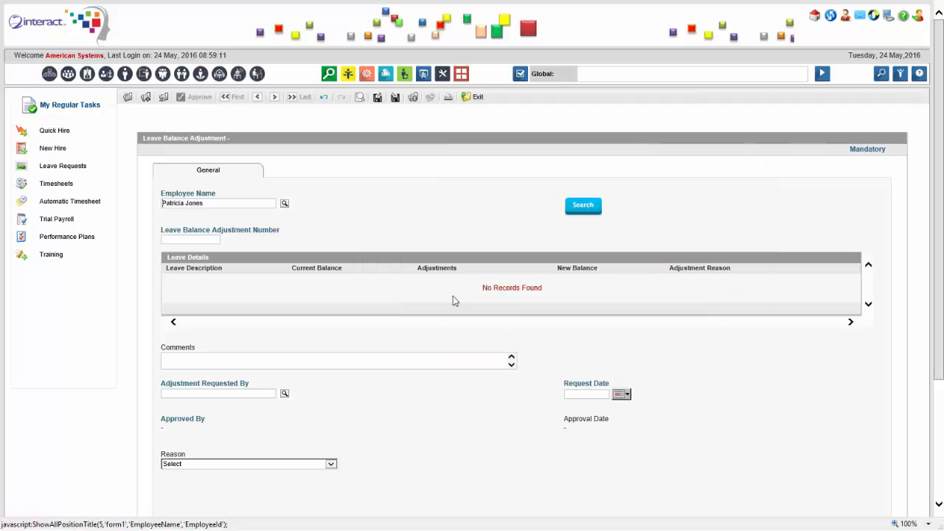
{"action": "left_click", "coordinate": [601, 210]}
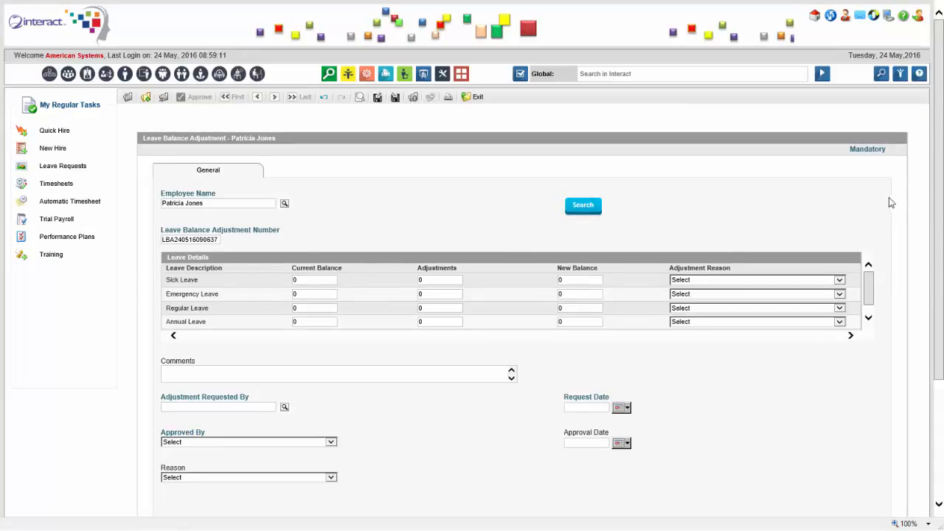
{"action": "left_click_drag", "start_coordinate": [866, 285], "coordinate": [873, 245]}
{"action": "left_click", "coordinate": [814, 18]}
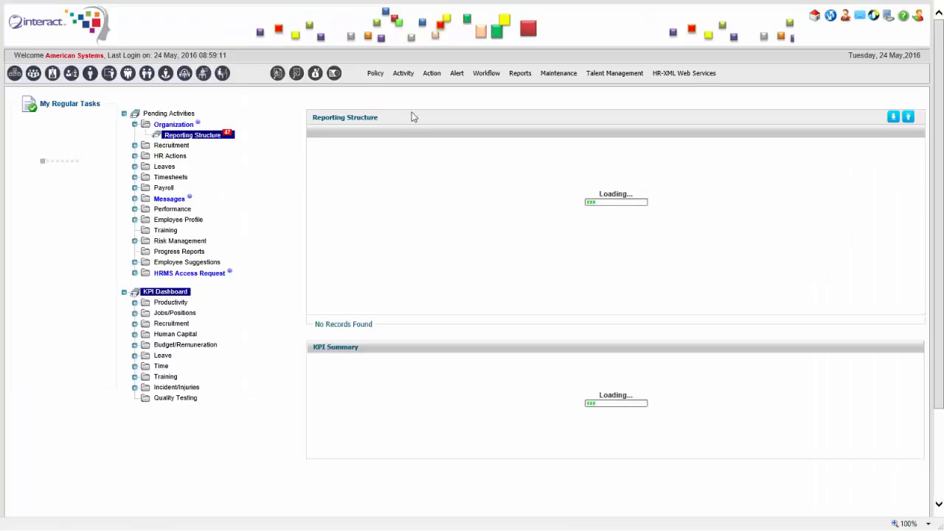
- Open Policy > Compensation & Payroll > Payroll General Setup > Payroll Parameters Setup
{"action": "left_click", "coordinate": [379, 80]}
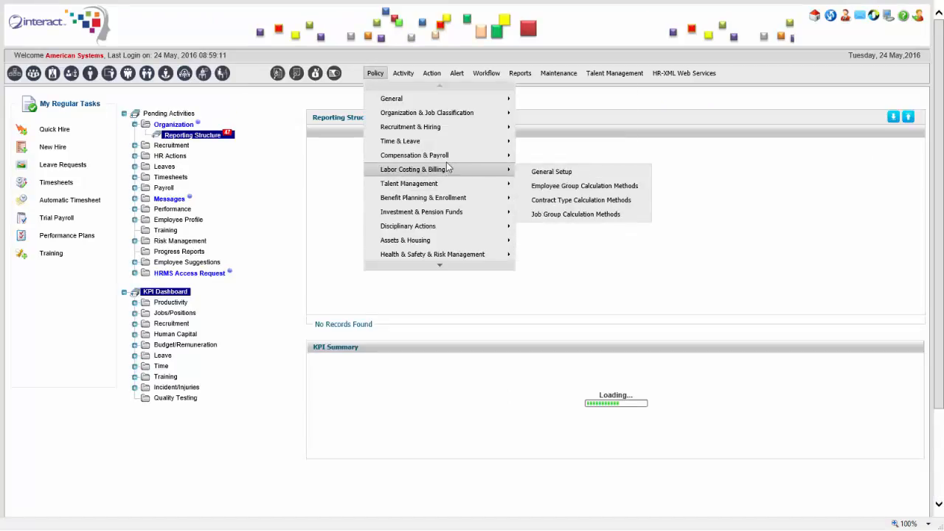
{"action": "mouse_move", "coordinate": [486, 155]}
{"action": "mouse_move", "coordinate": [600, 167]}
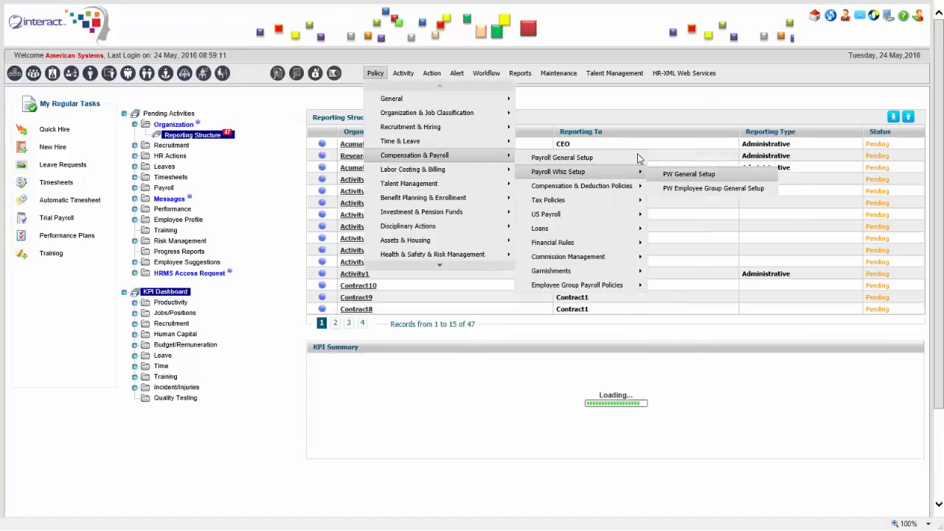
{"action": "left_click", "coordinate": [680, 172]}
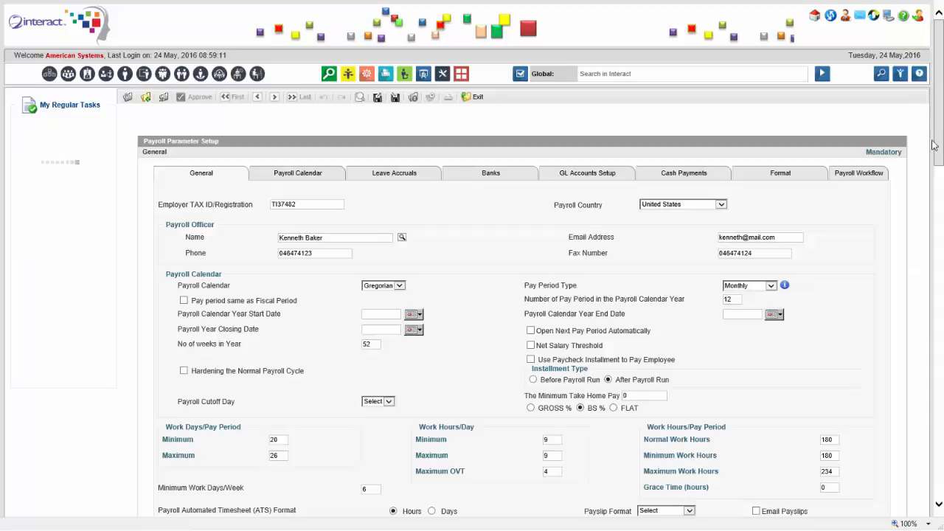
- Check the payroll country and currency lists, keeping United States and USD / United States Dollars
{"action": "left_click", "coordinate": [718, 206]}
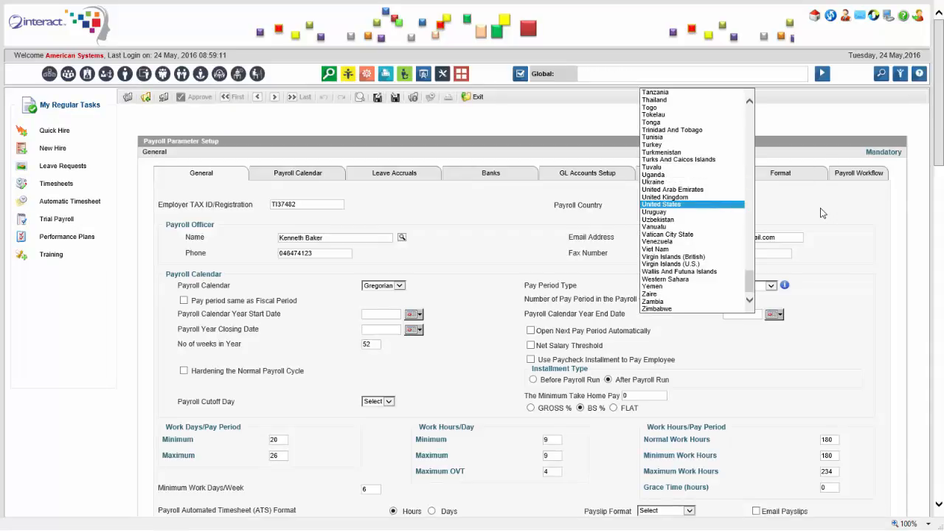
{"action": "left_click", "coordinate": [822, 212]}
{"action": "left_click_drag", "start_coordinate": [942, 130], "coordinate": [935, 367]}
{"action": "left_click_drag", "start_coordinate": [931, 327], "coordinate": [933, 240]}
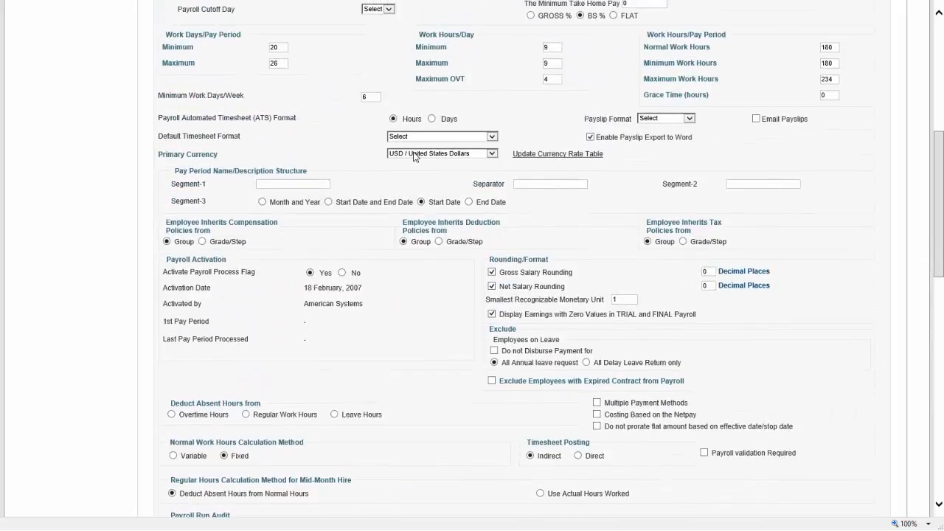
{"action": "left_click", "coordinate": [417, 155]}
{"action": "left_click", "coordinate": [346, 151]}
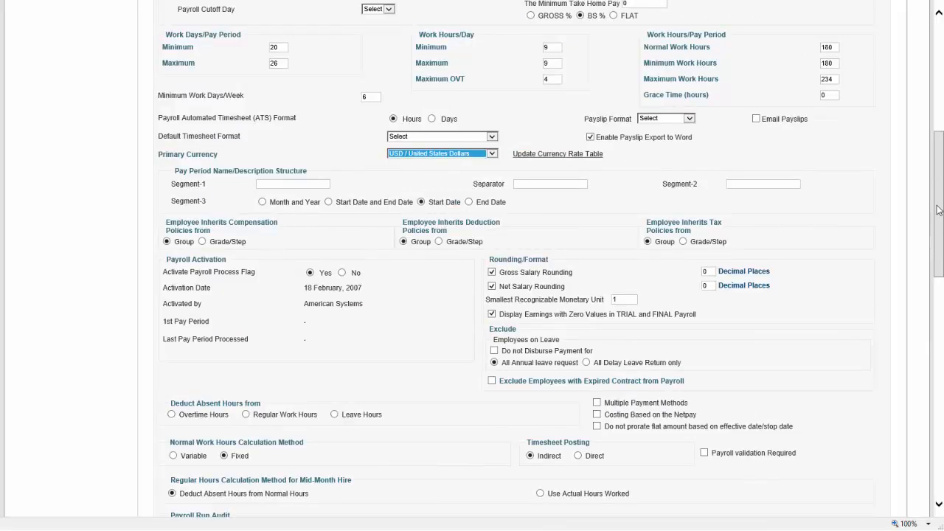
{"action": "left_click_drag", "start_coordinate": [940, 219], "coordinate": [930, 133]}
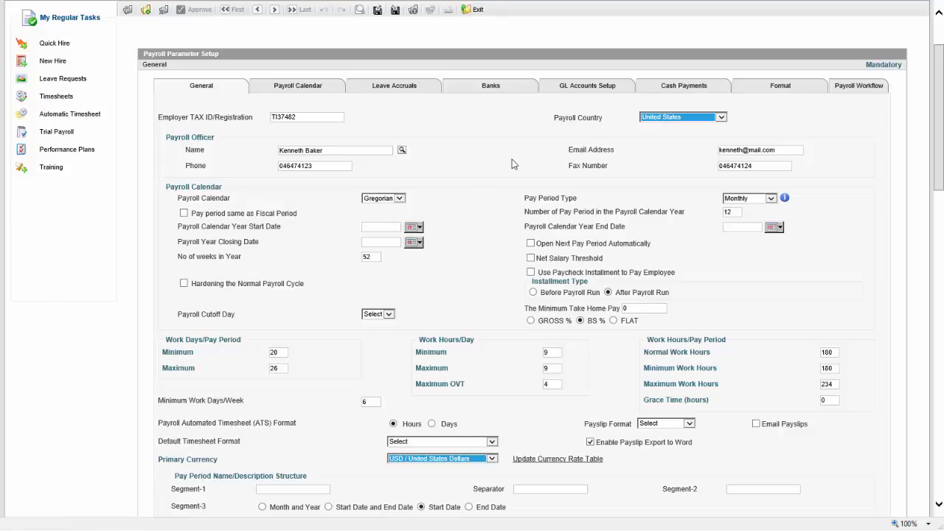
{"action": "scroll", "coordinate": [512, 163], "scroll_direction": "up", "scroll_amount": 3}
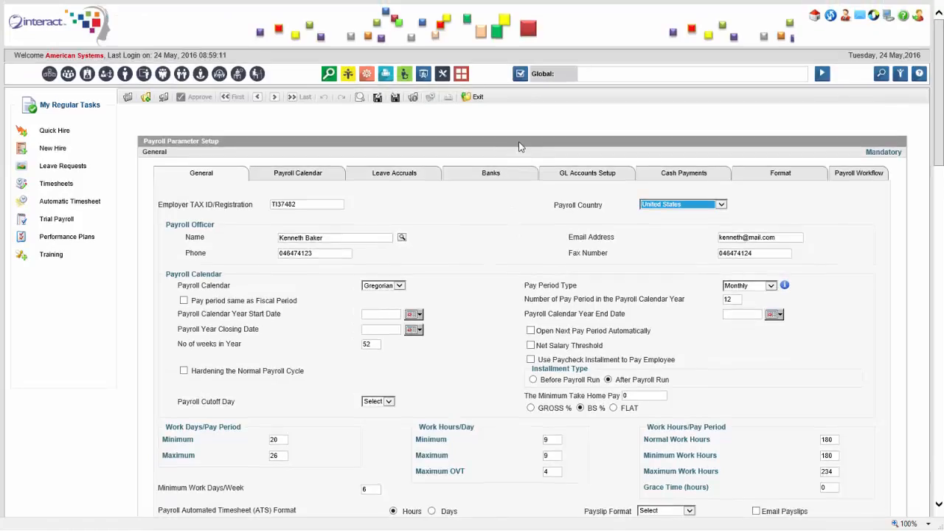